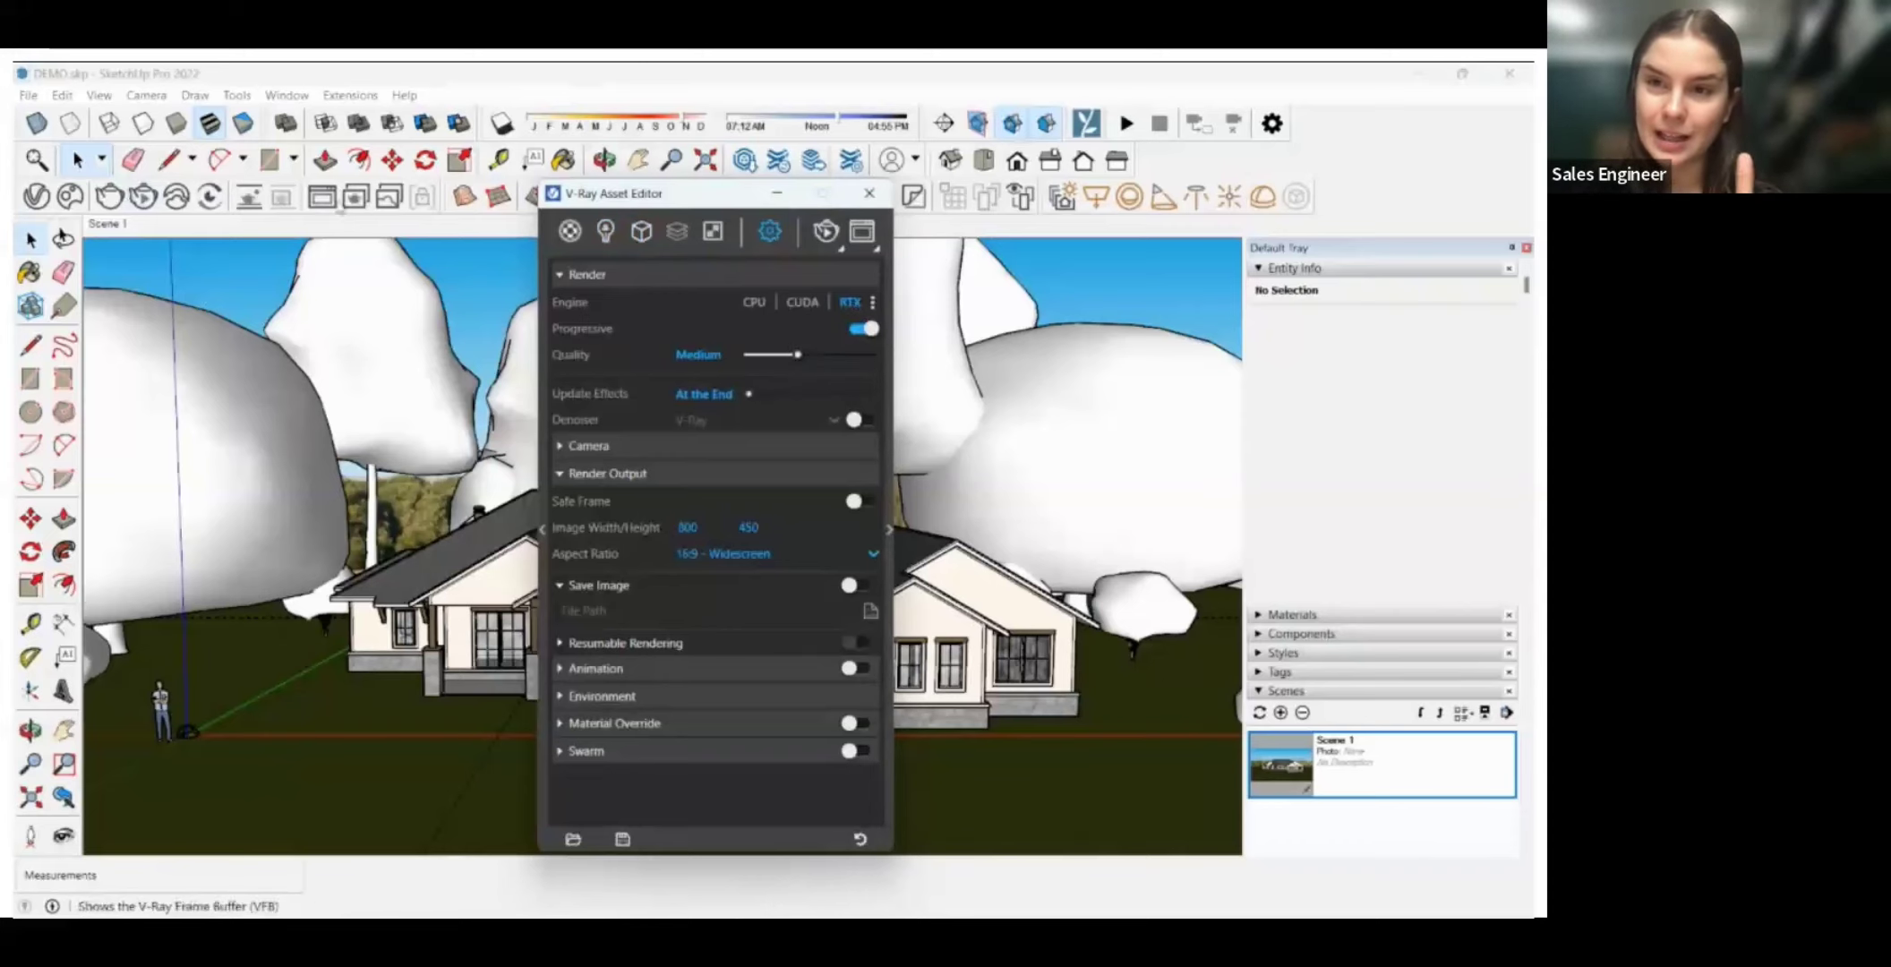
Show the V-Ray Frame Buffer and move its window down to uncover the toolbars.
click(978, 123)
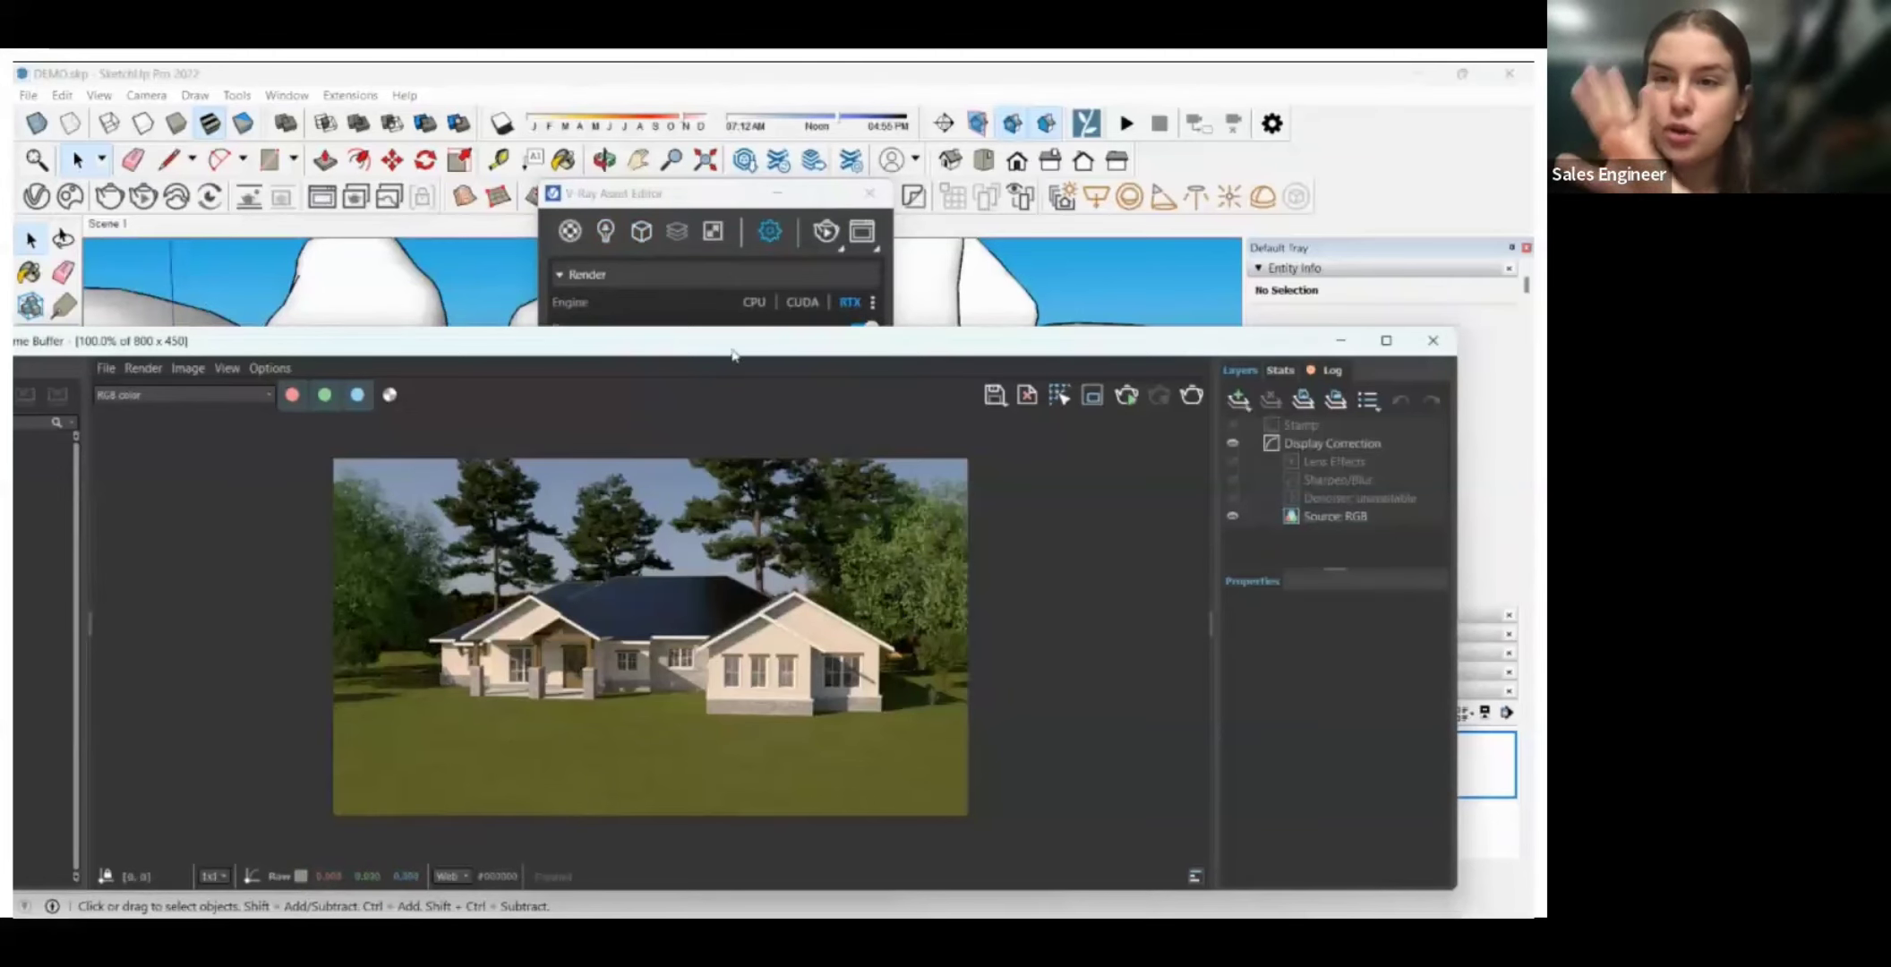
mouse_move(736, 349)
mouse_down()
mouse_move(734, 816)
mouse_move(743, 354)
mouse_up()
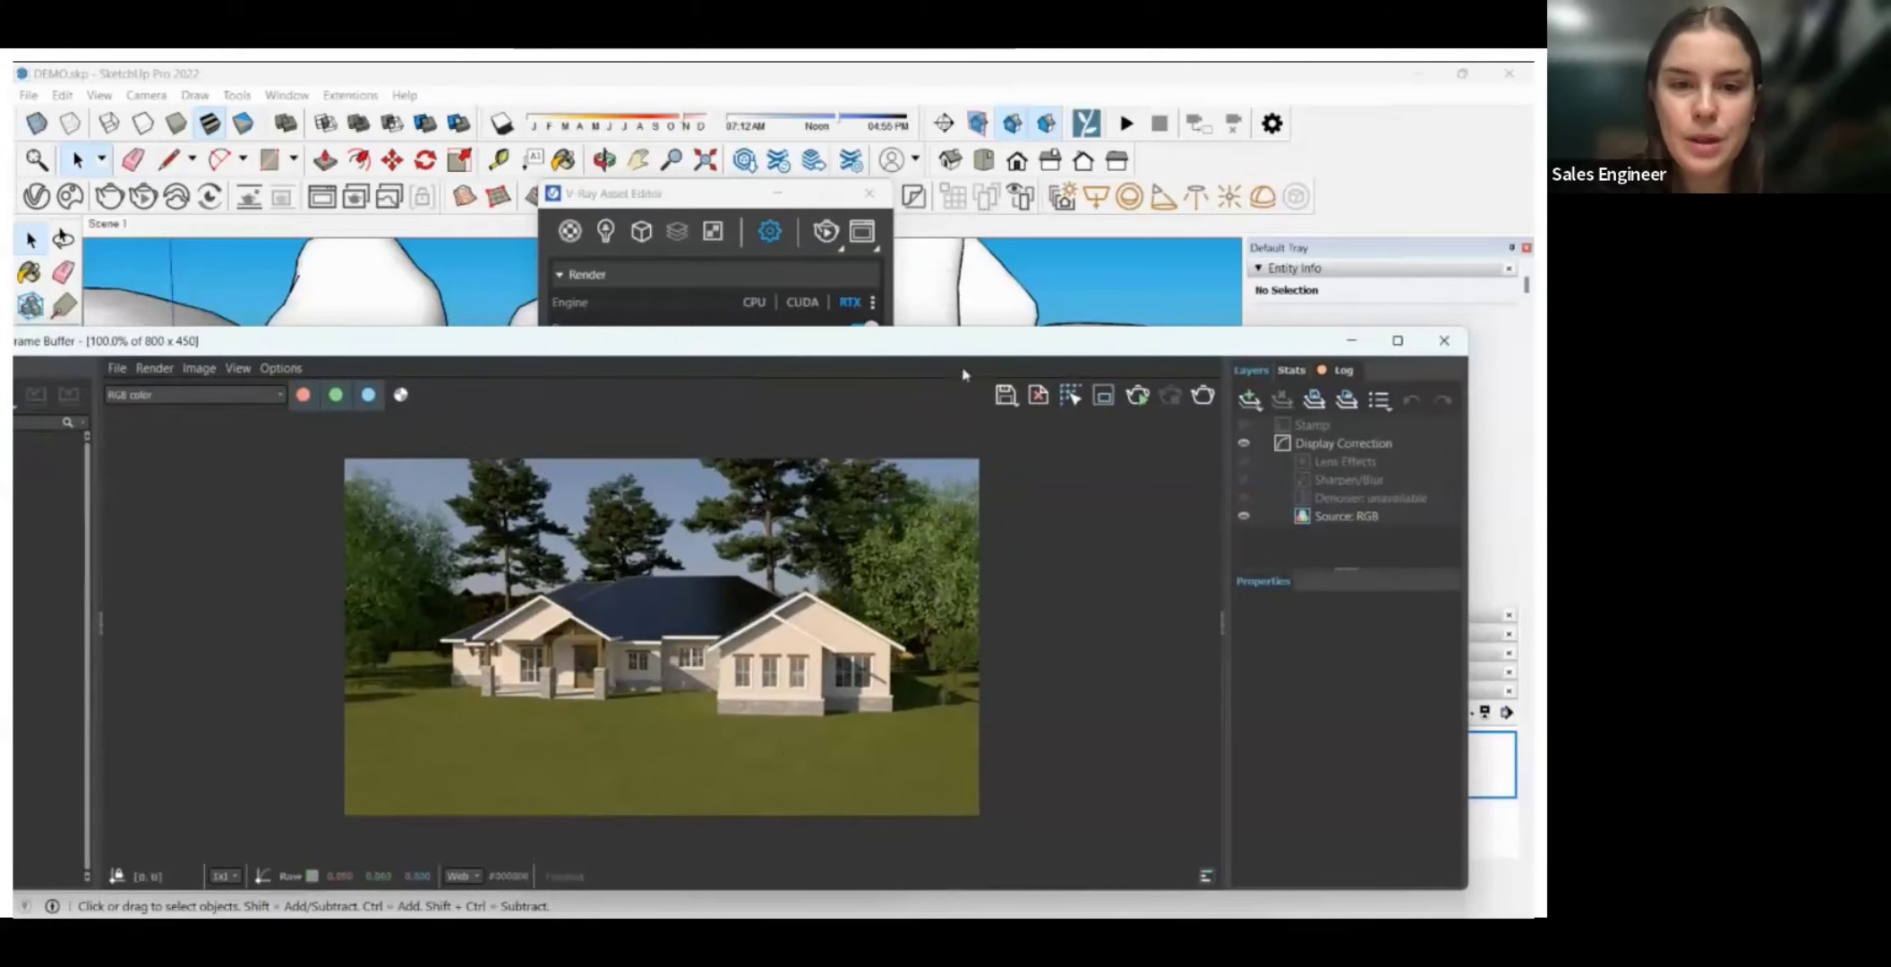
drag(927, 358, 942, 459)
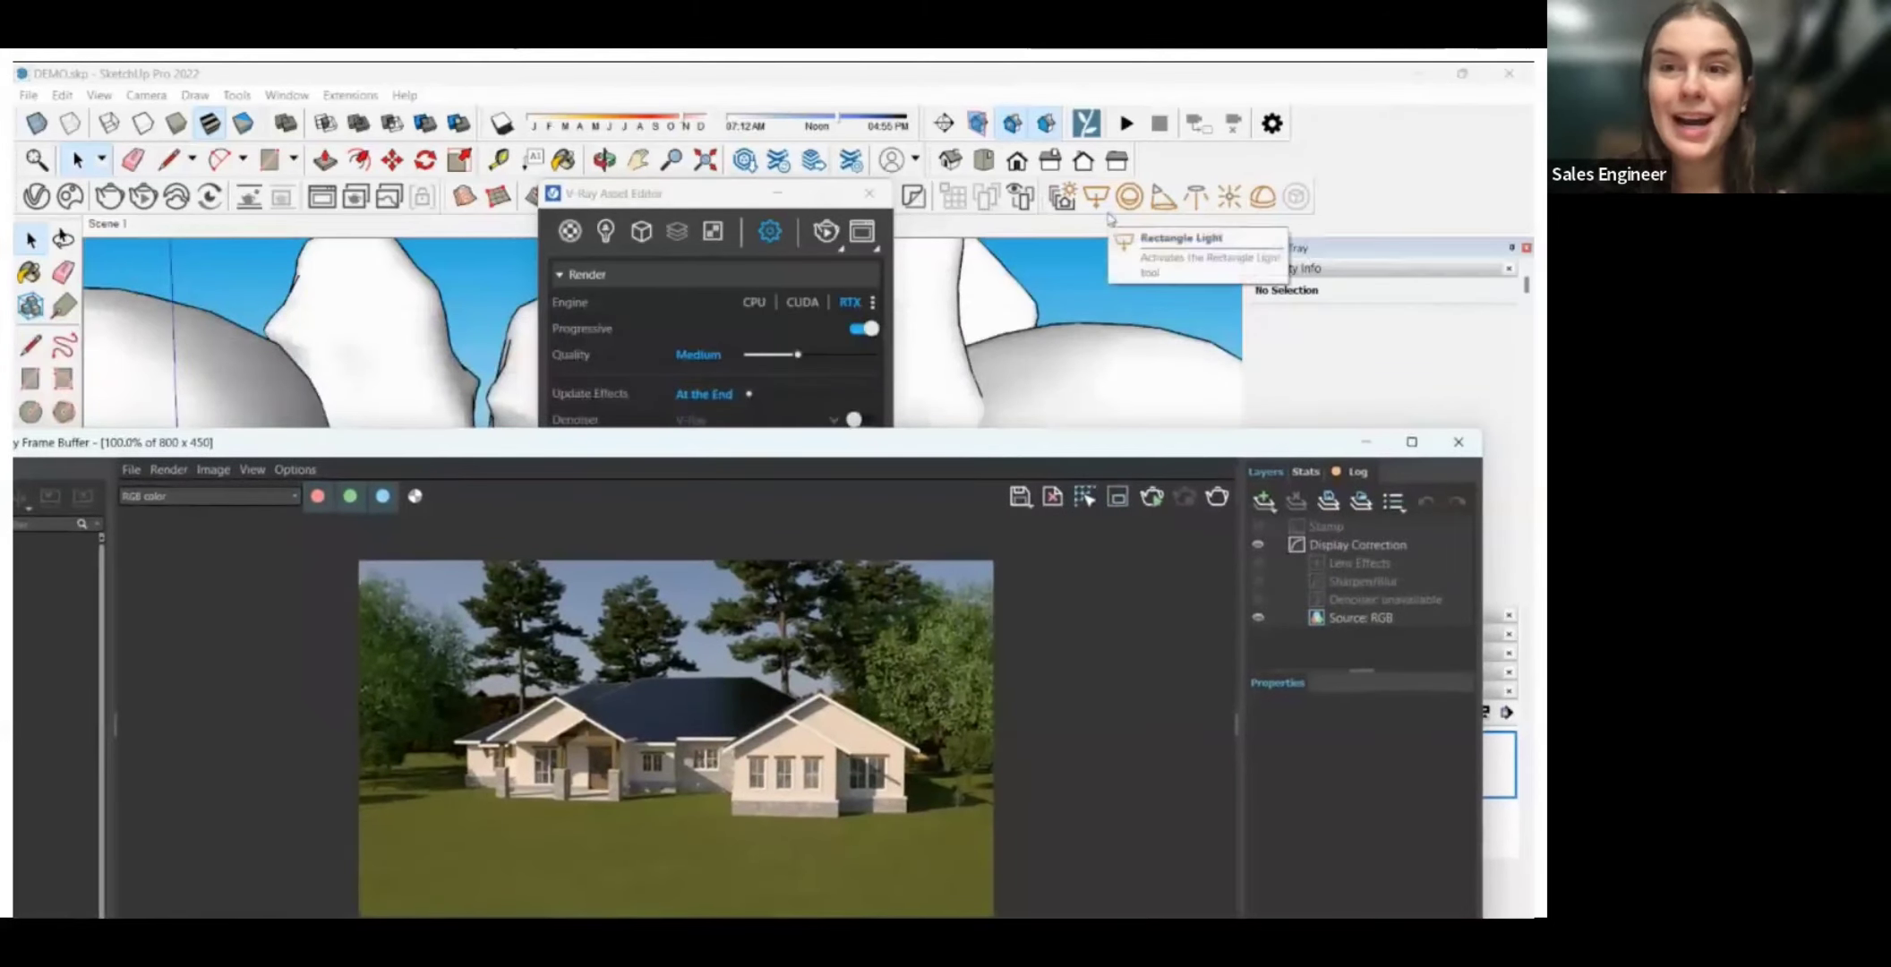
Open V-Ray Light Gen, apply the warm low-sun variation with the orange-lit house, and close the window.
click(1062, 200)
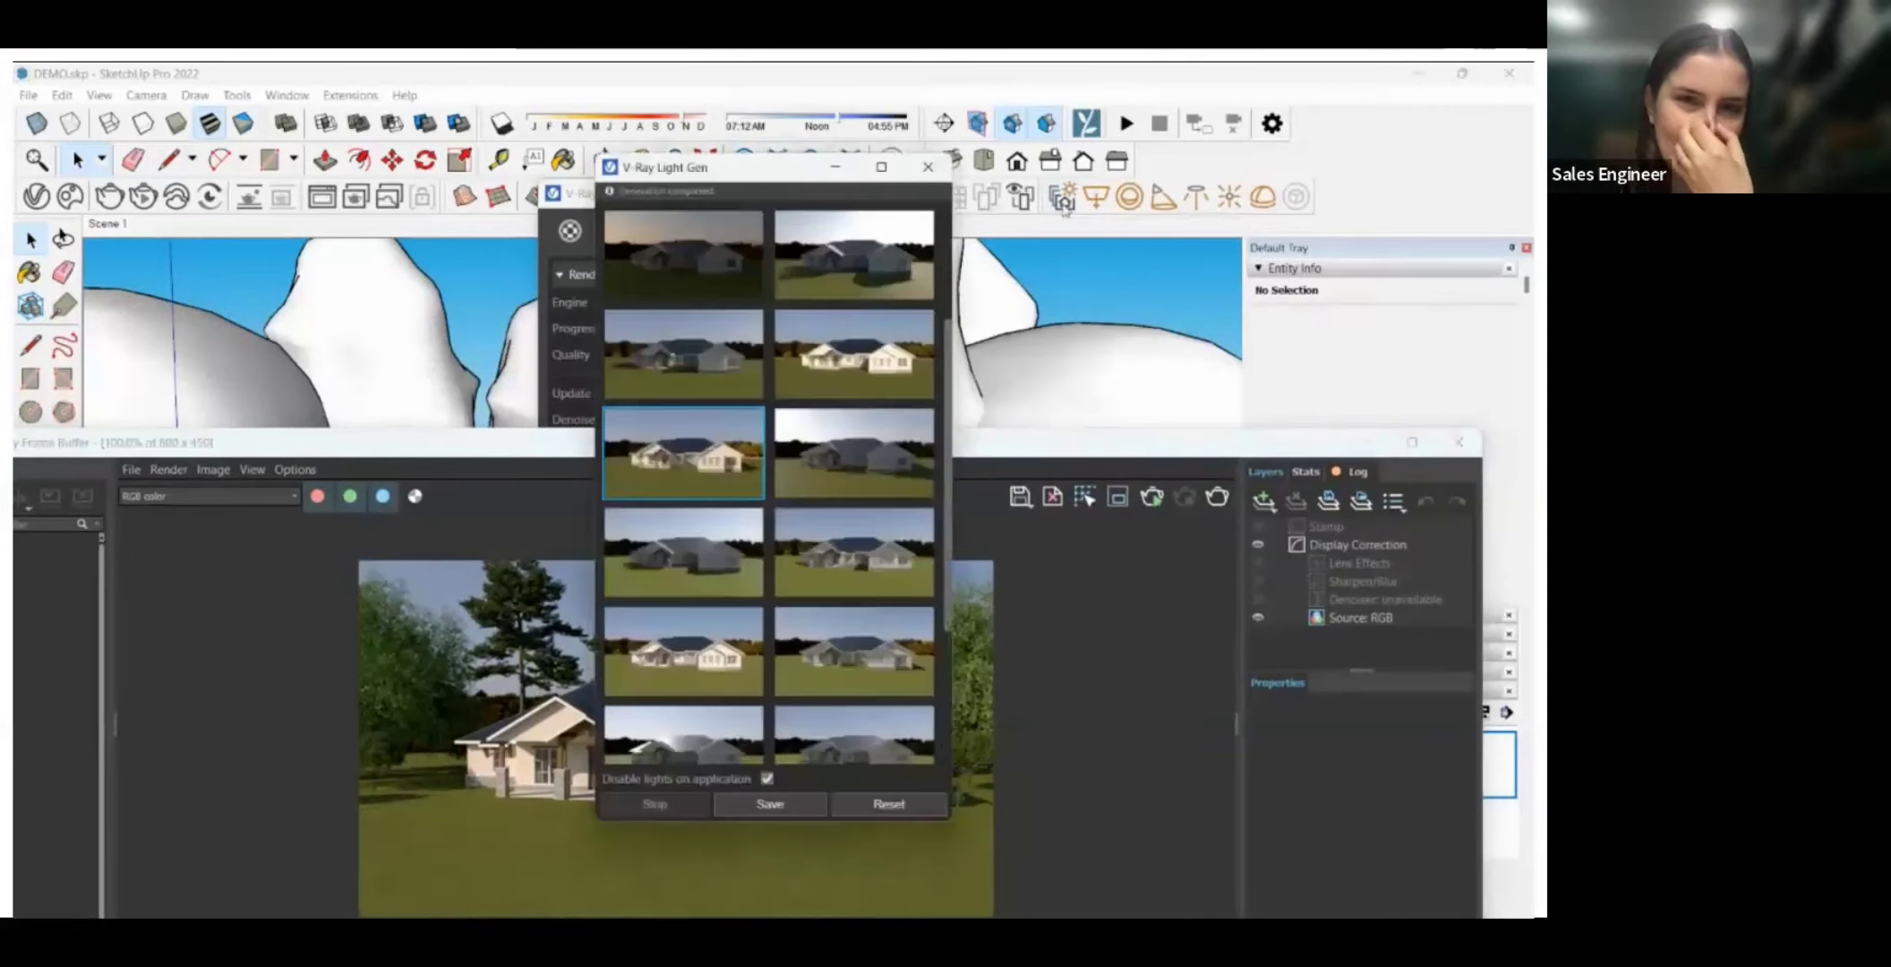
scroll(855, 511, down, 2)
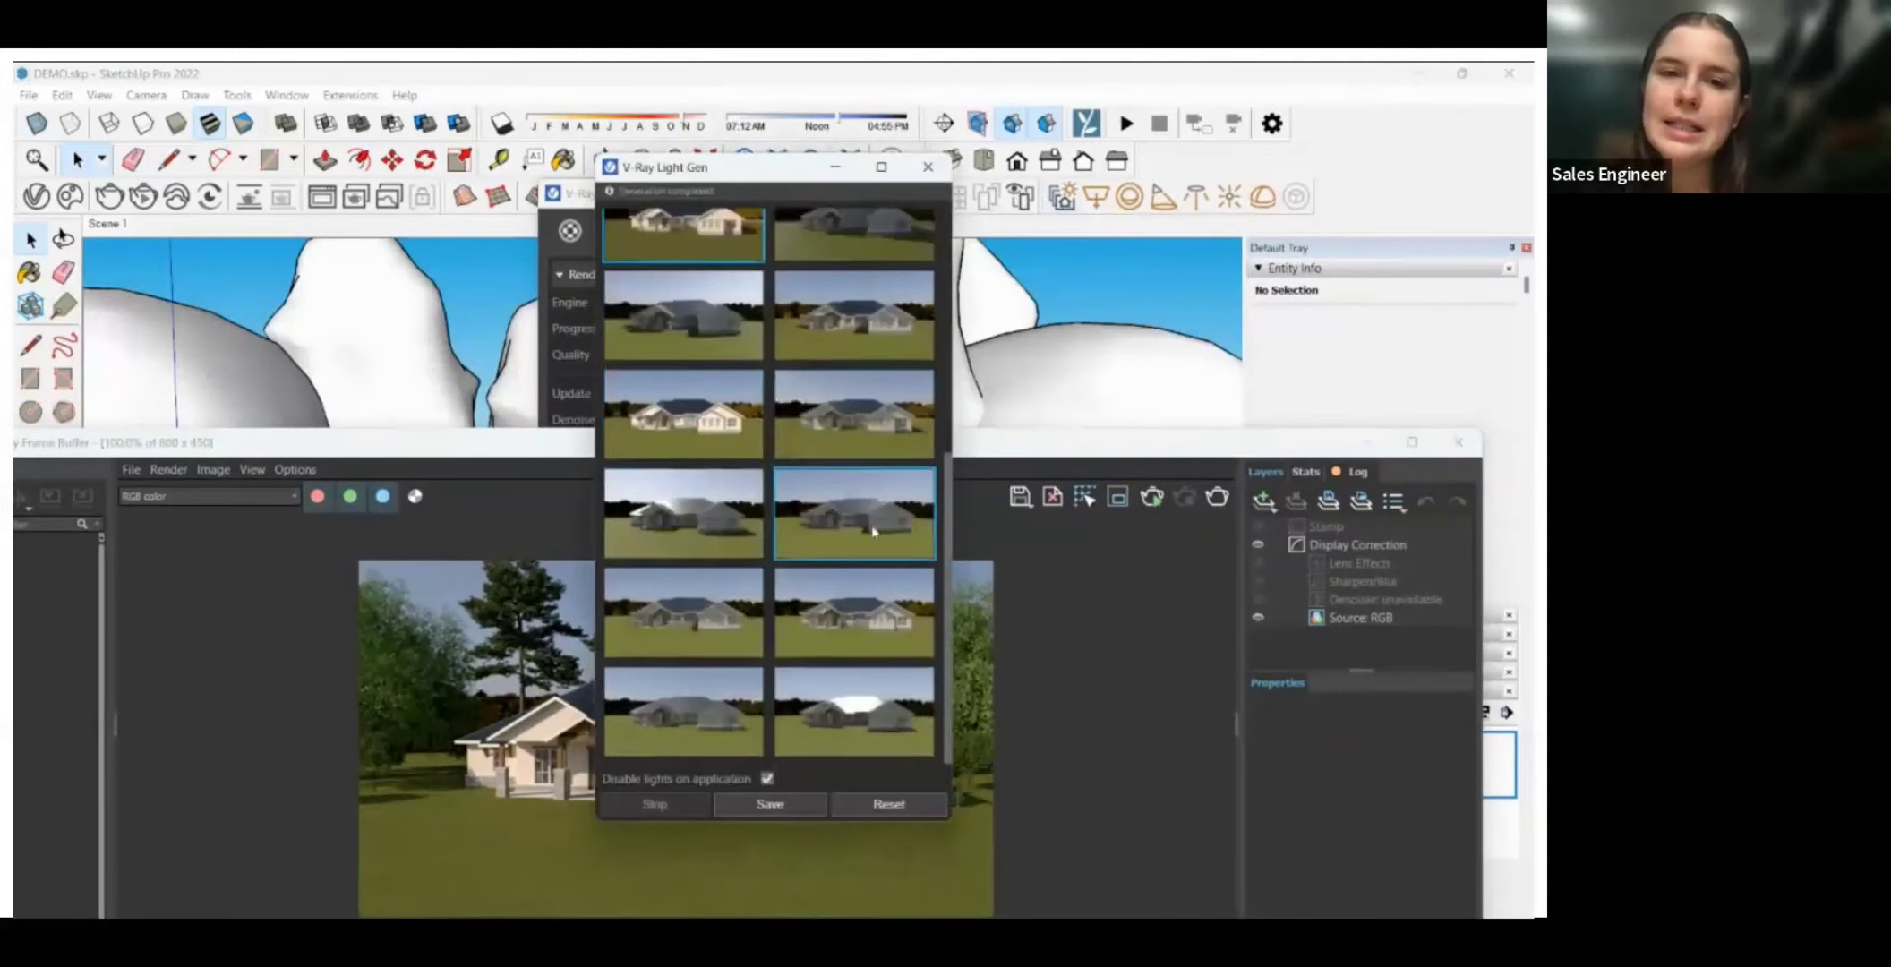
scroll(882, 732, up, 4)
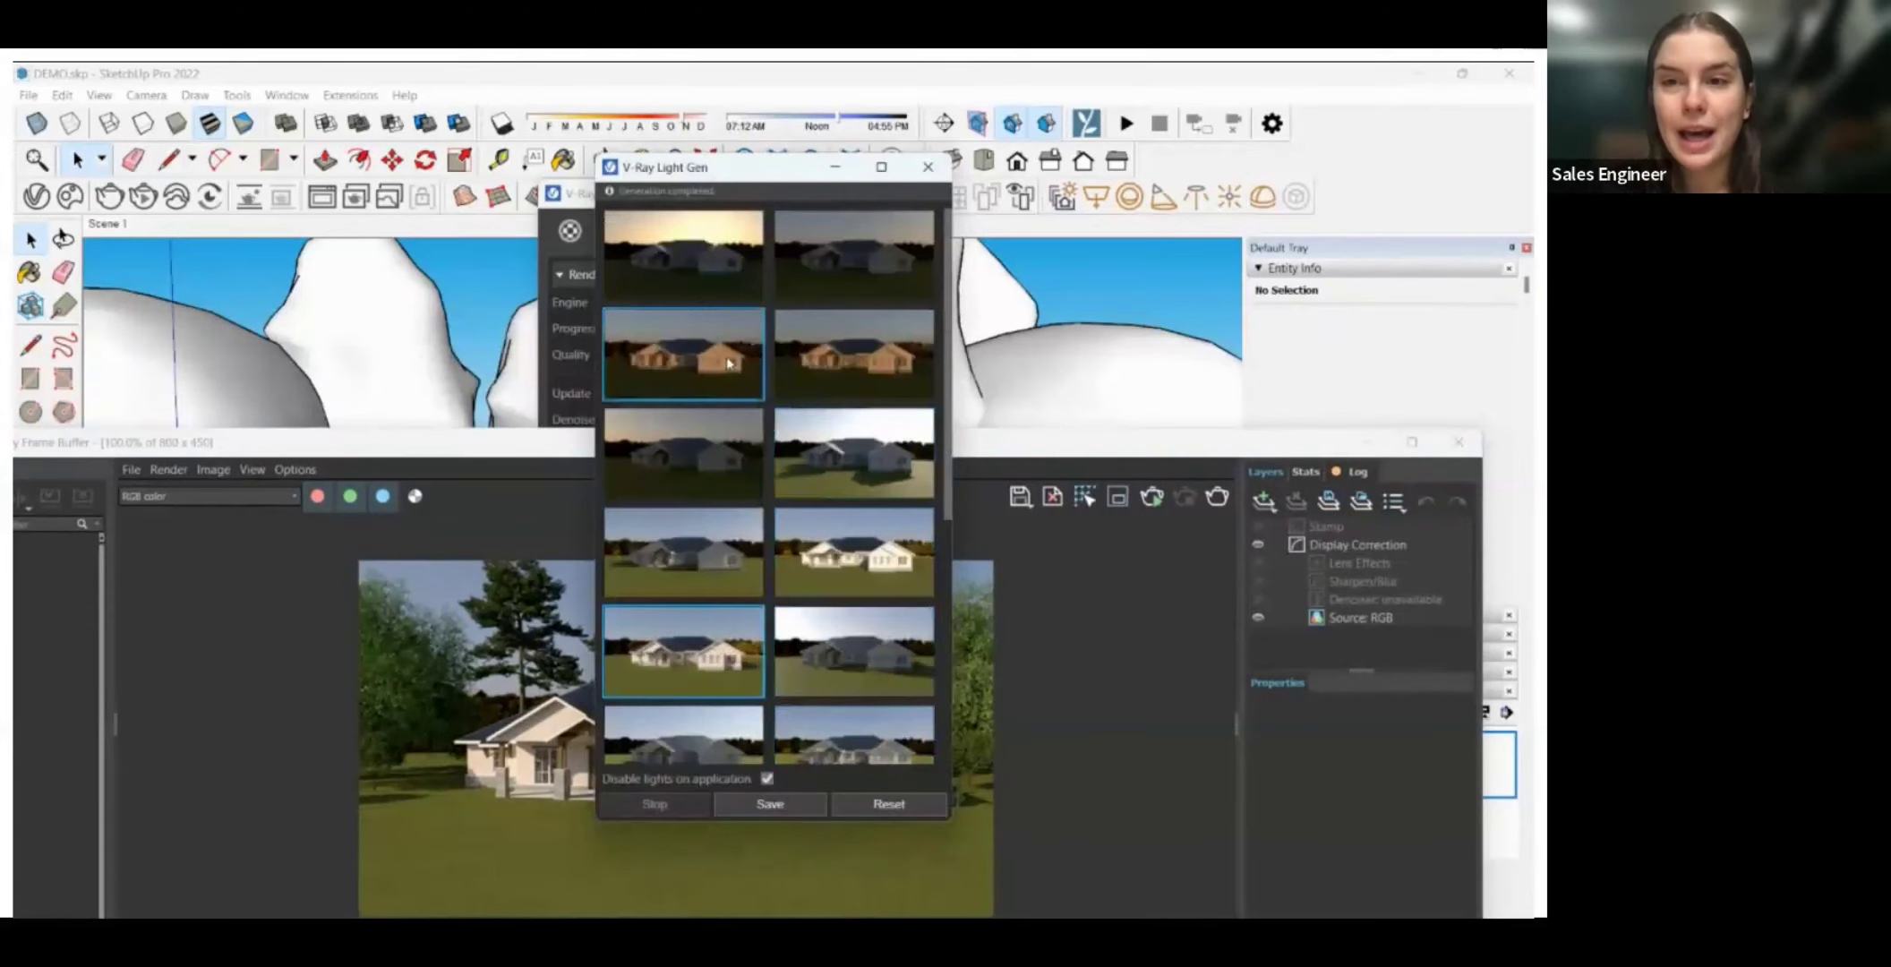
drag(768, 173, 1178, 171)
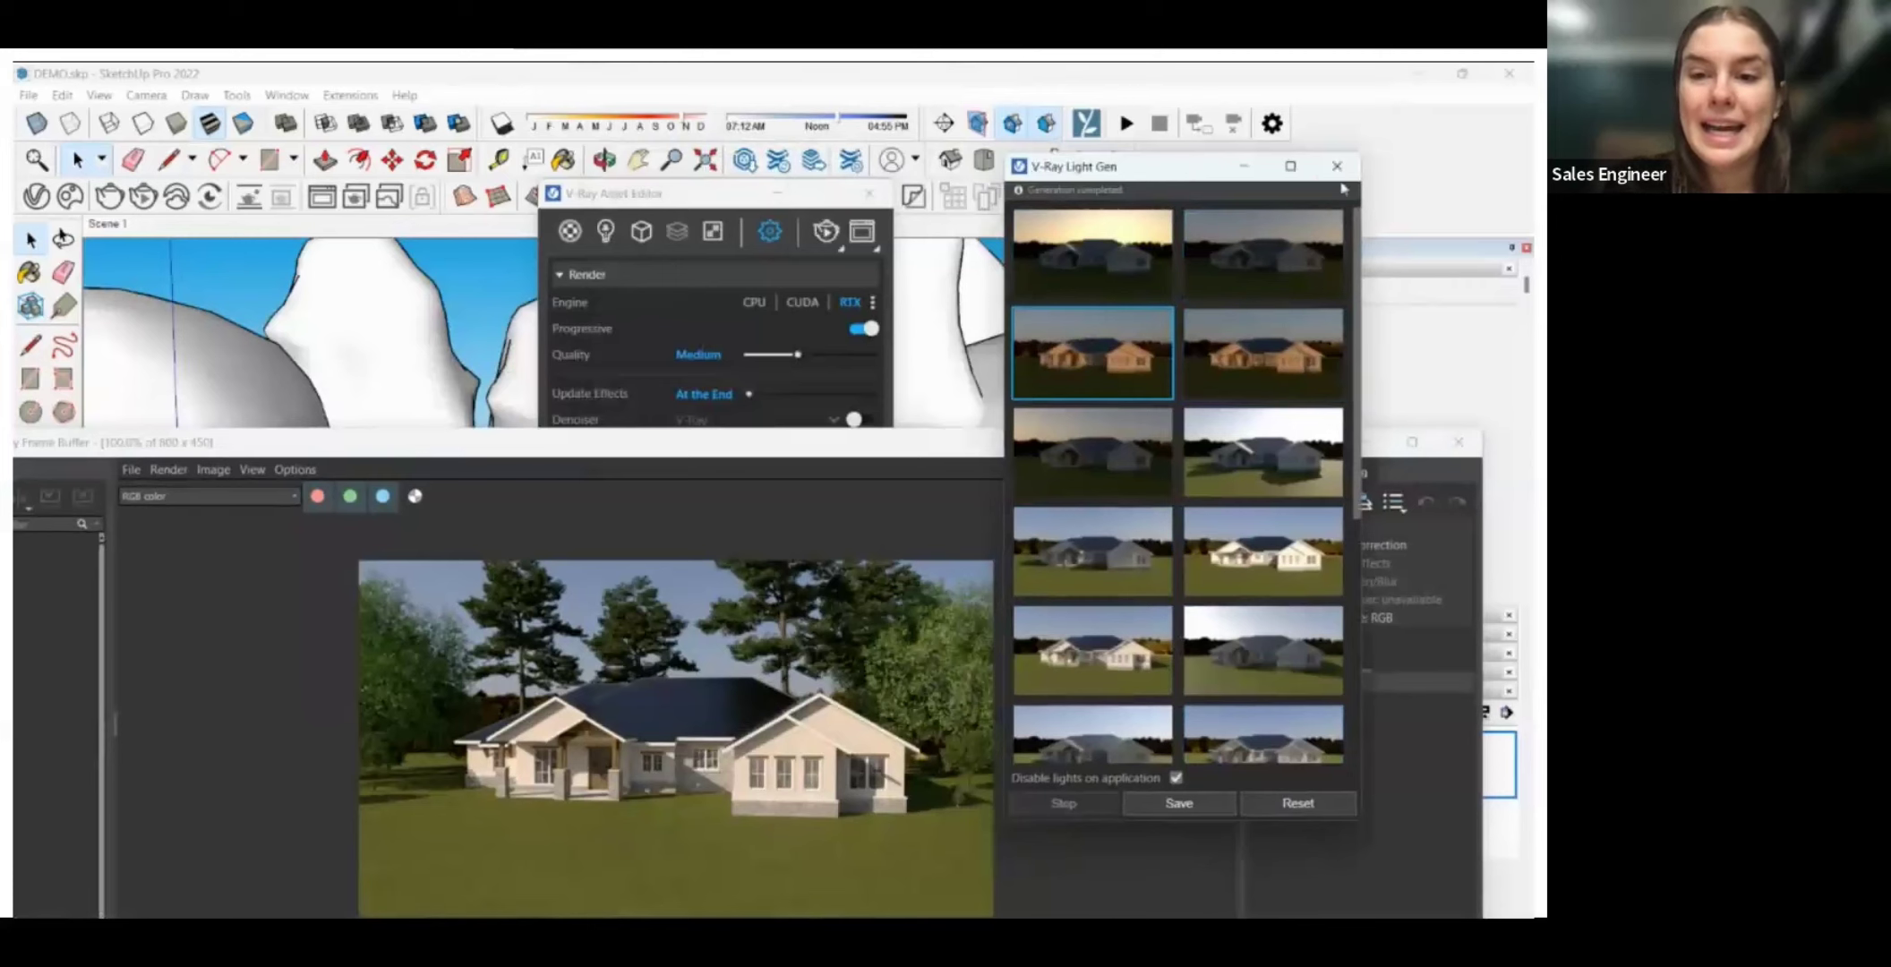
click(1338, 168)
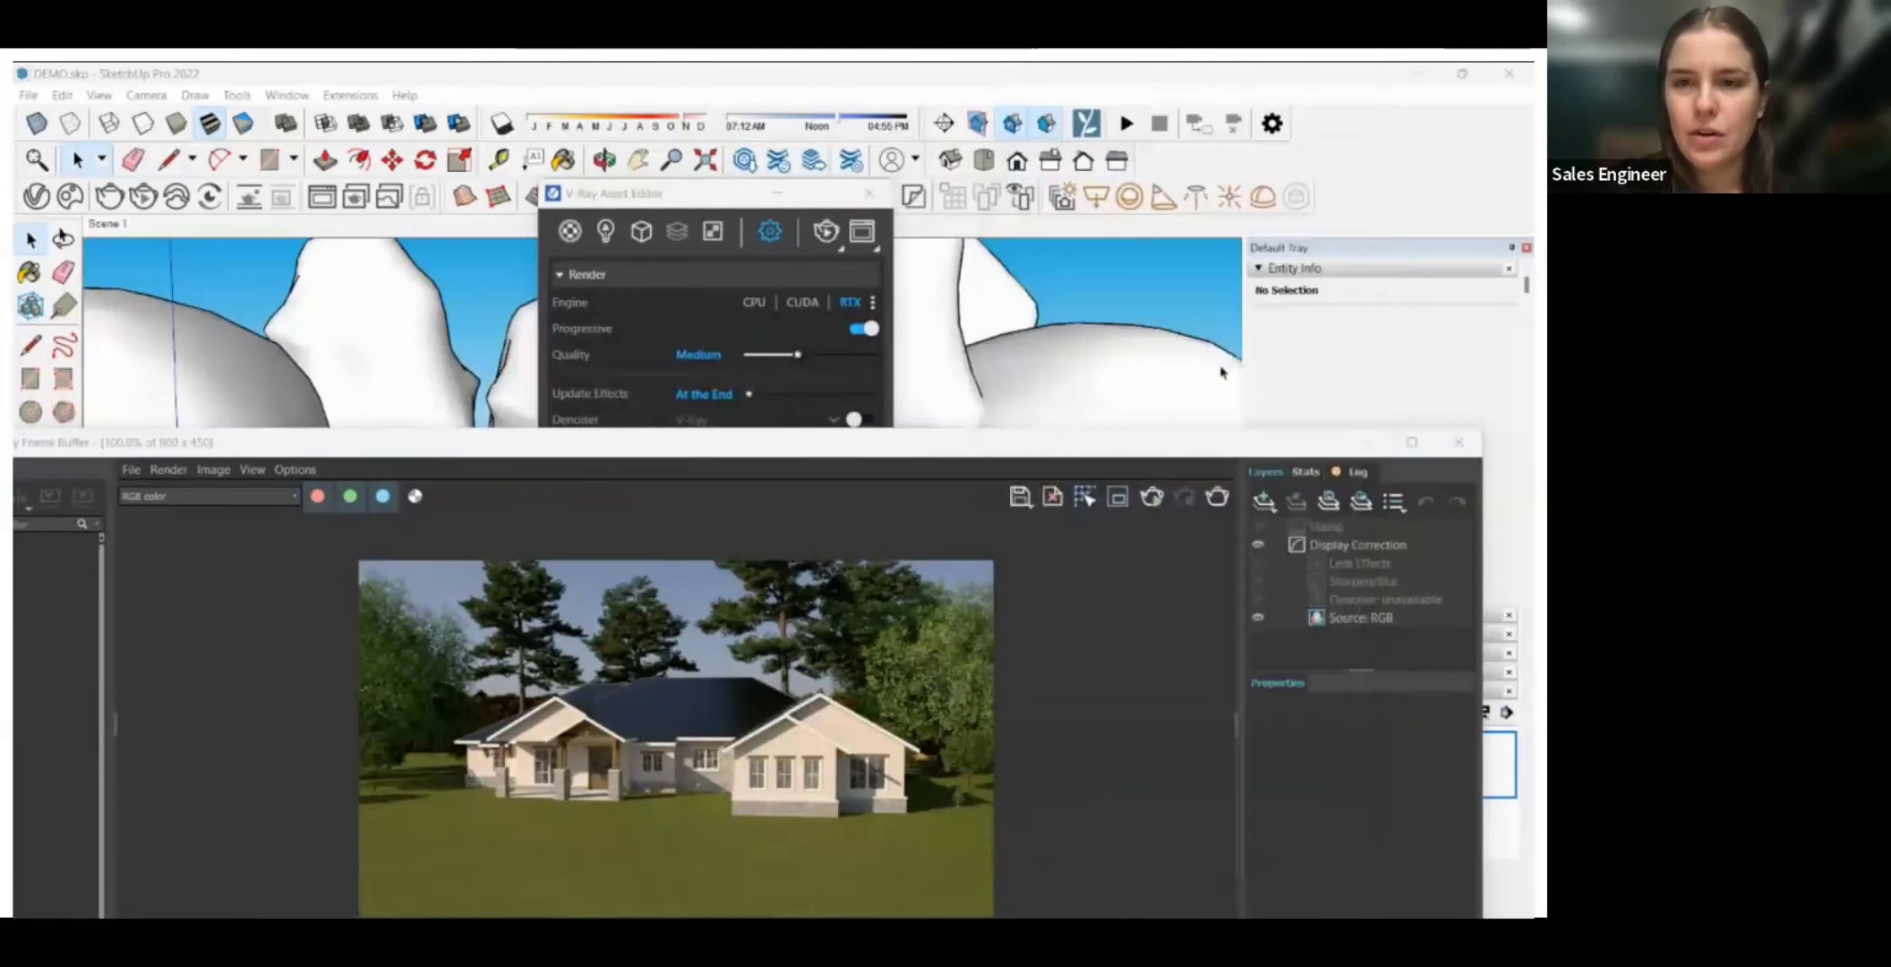
Start an interactive render and restore the Scene 1 camera view.
click(1152, 497)
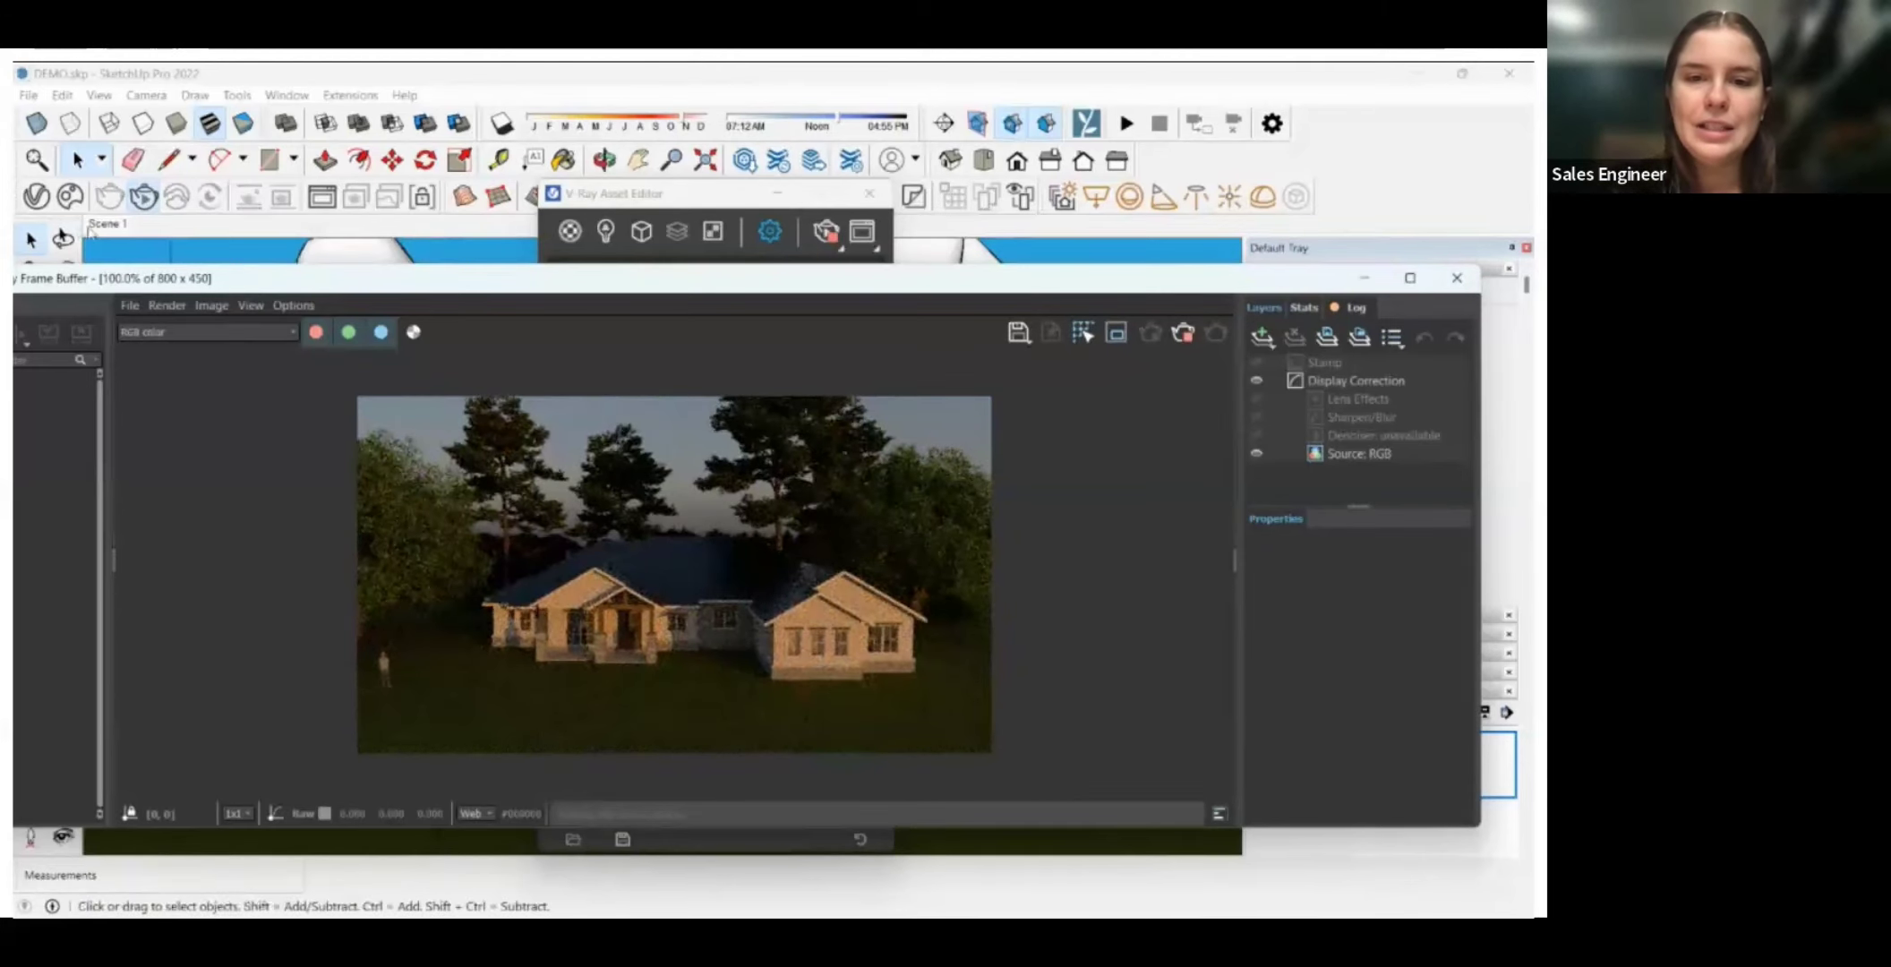
click(244, 244)
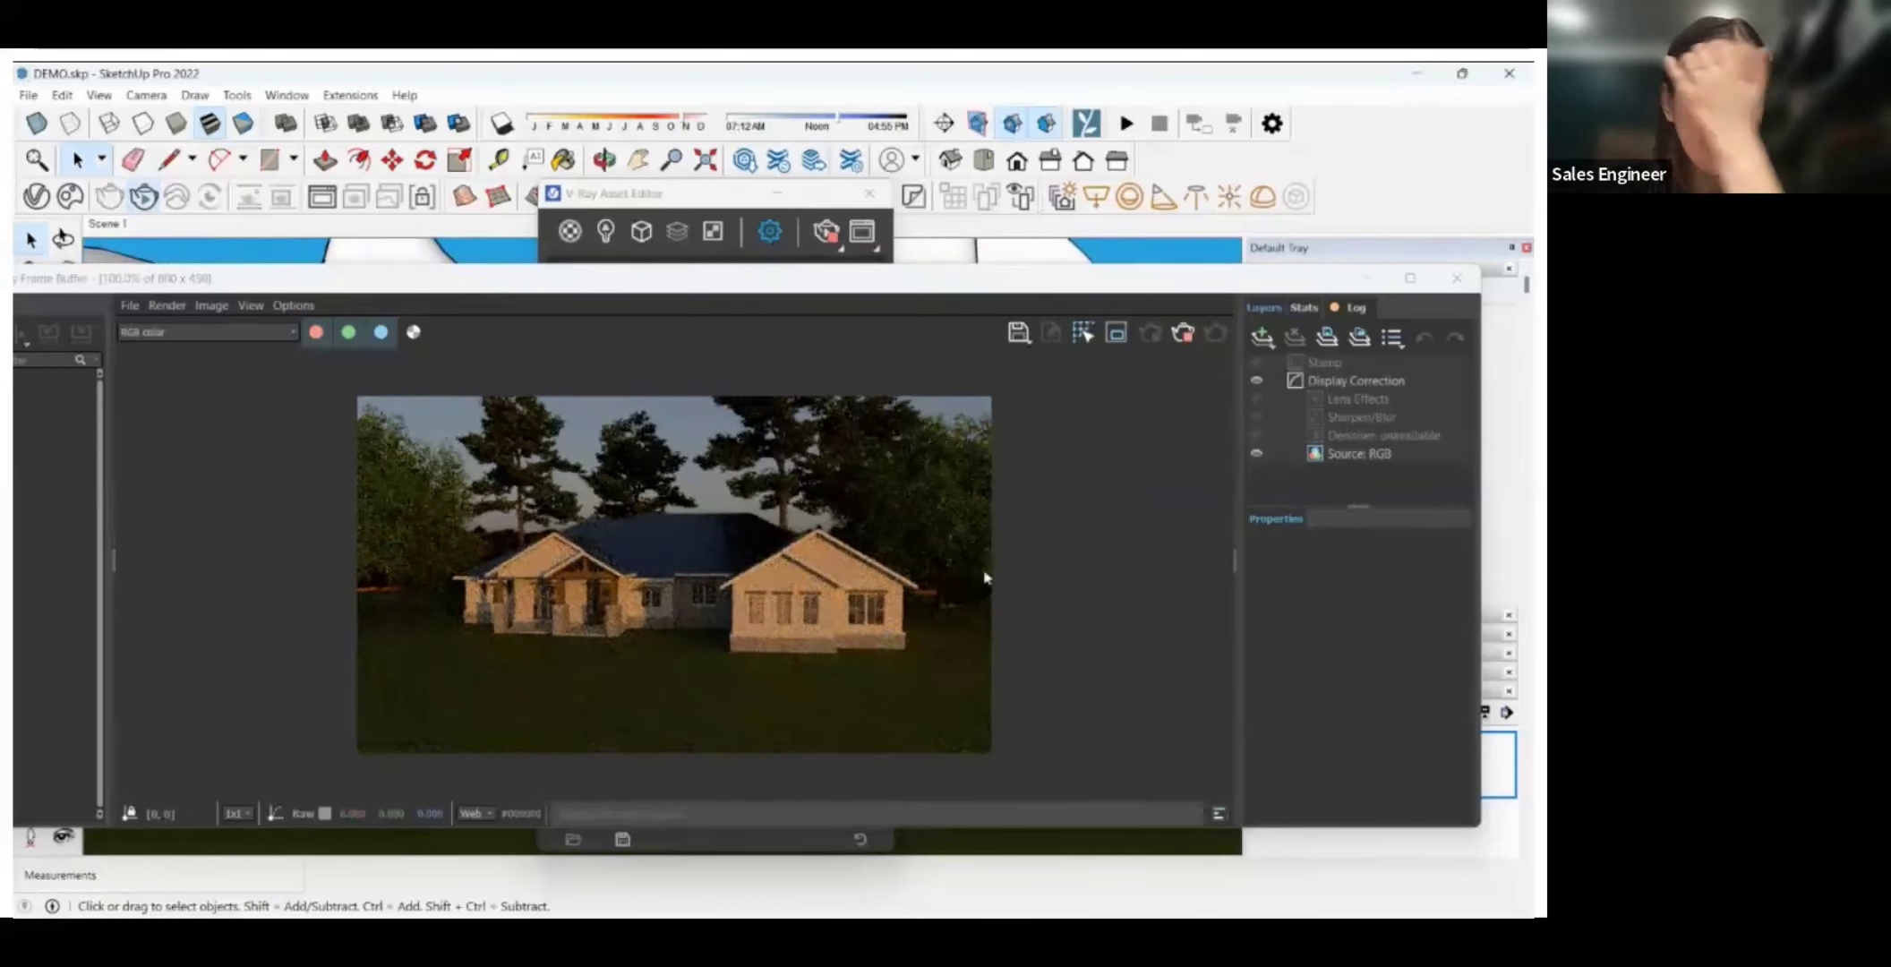
Stop the render, add a Light Mix render element in the V-Ray Asset Editor, and restart the interactive render.
click(1214, 335)
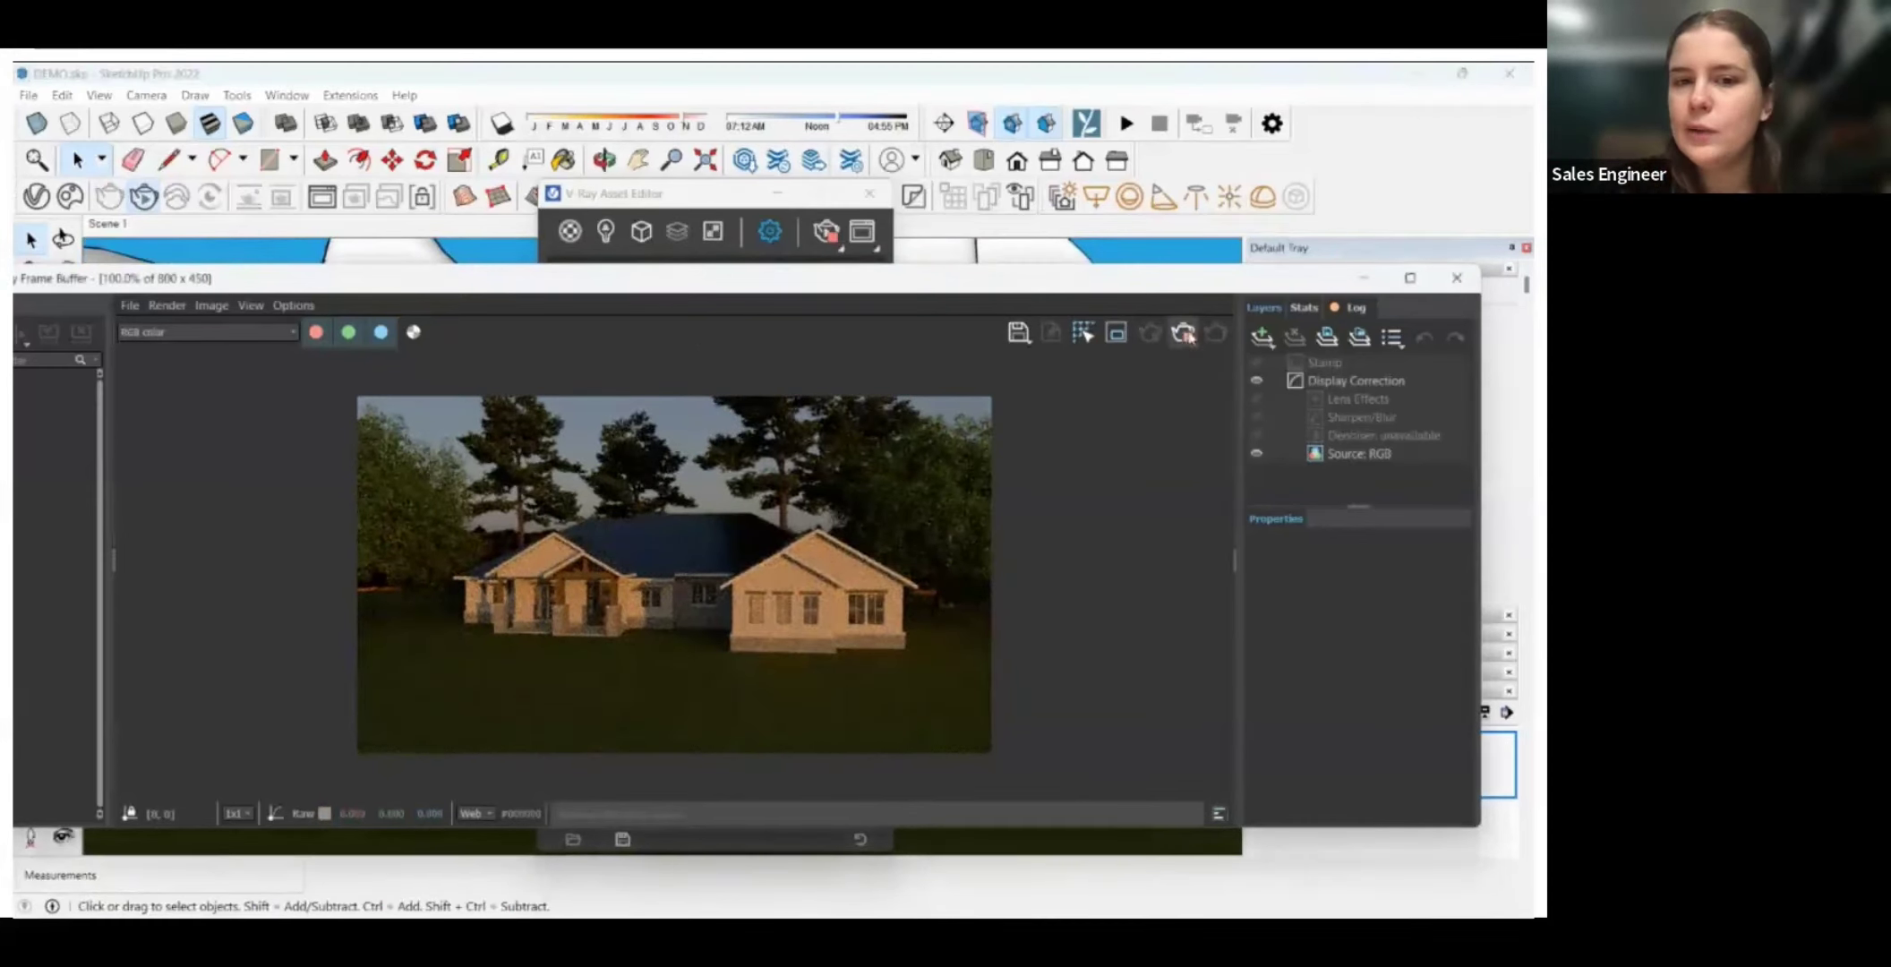
click(676, 195)
click(604, 238)
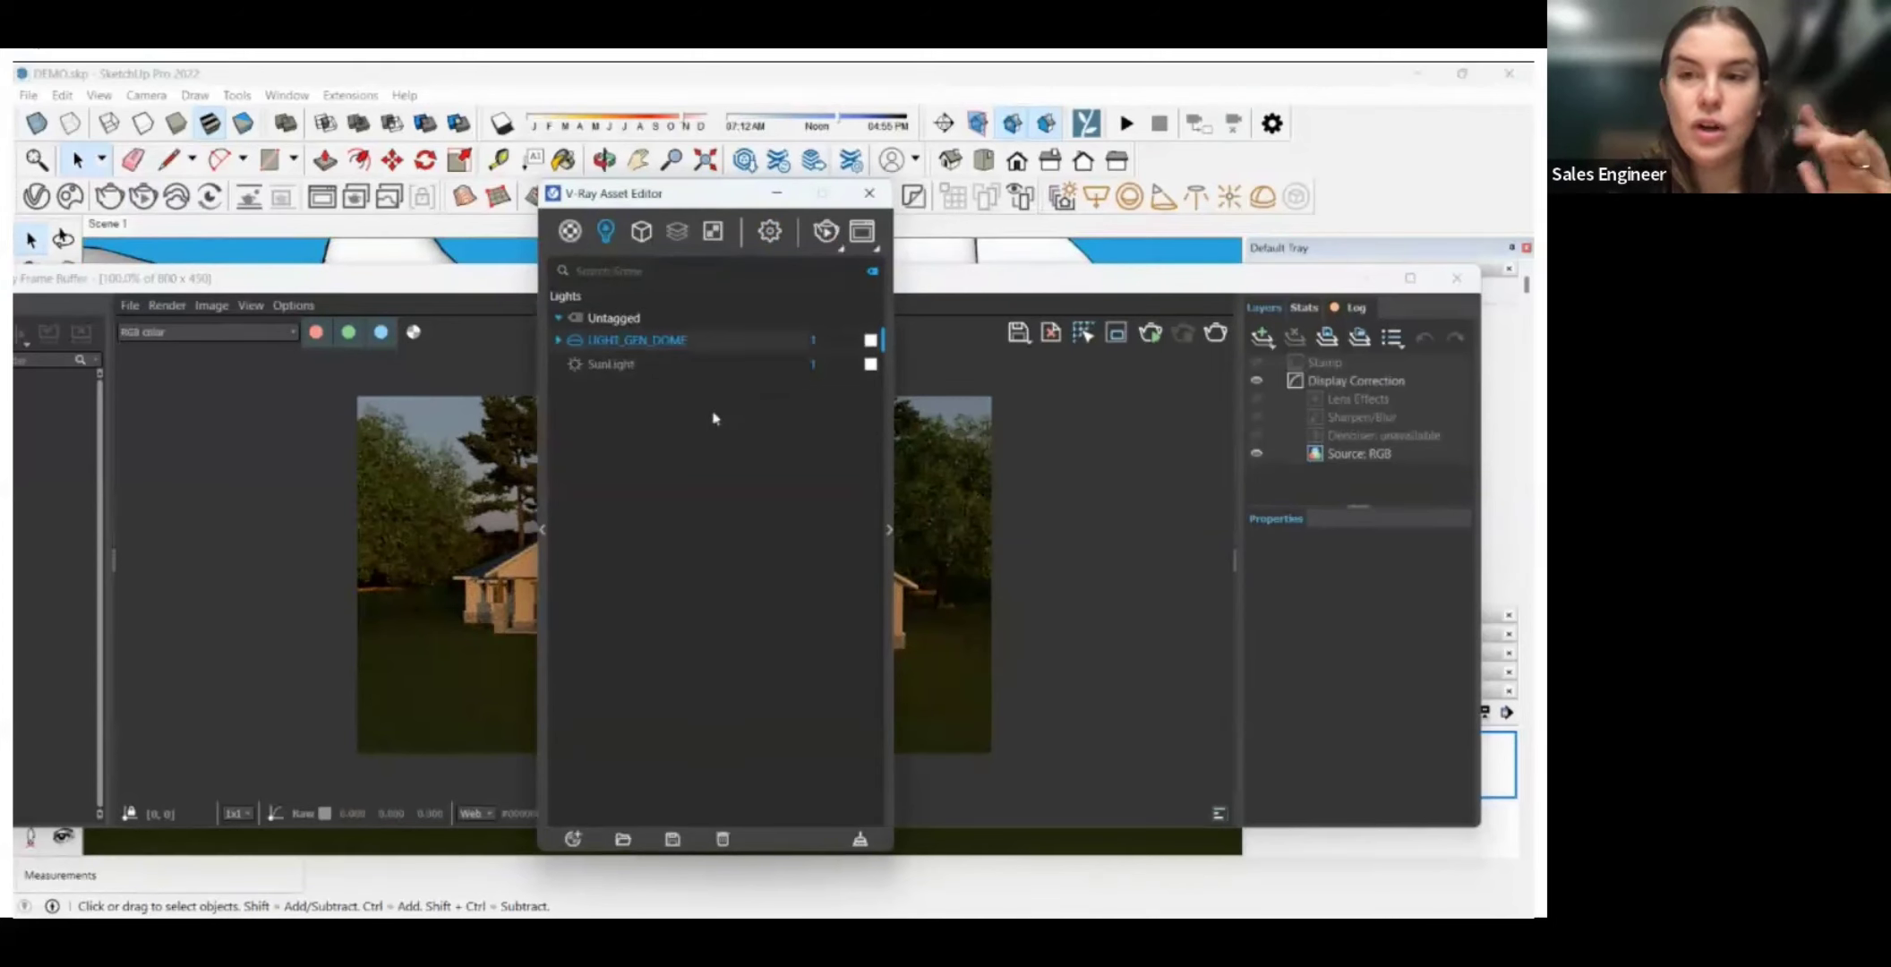
mouse_move(680, 245)
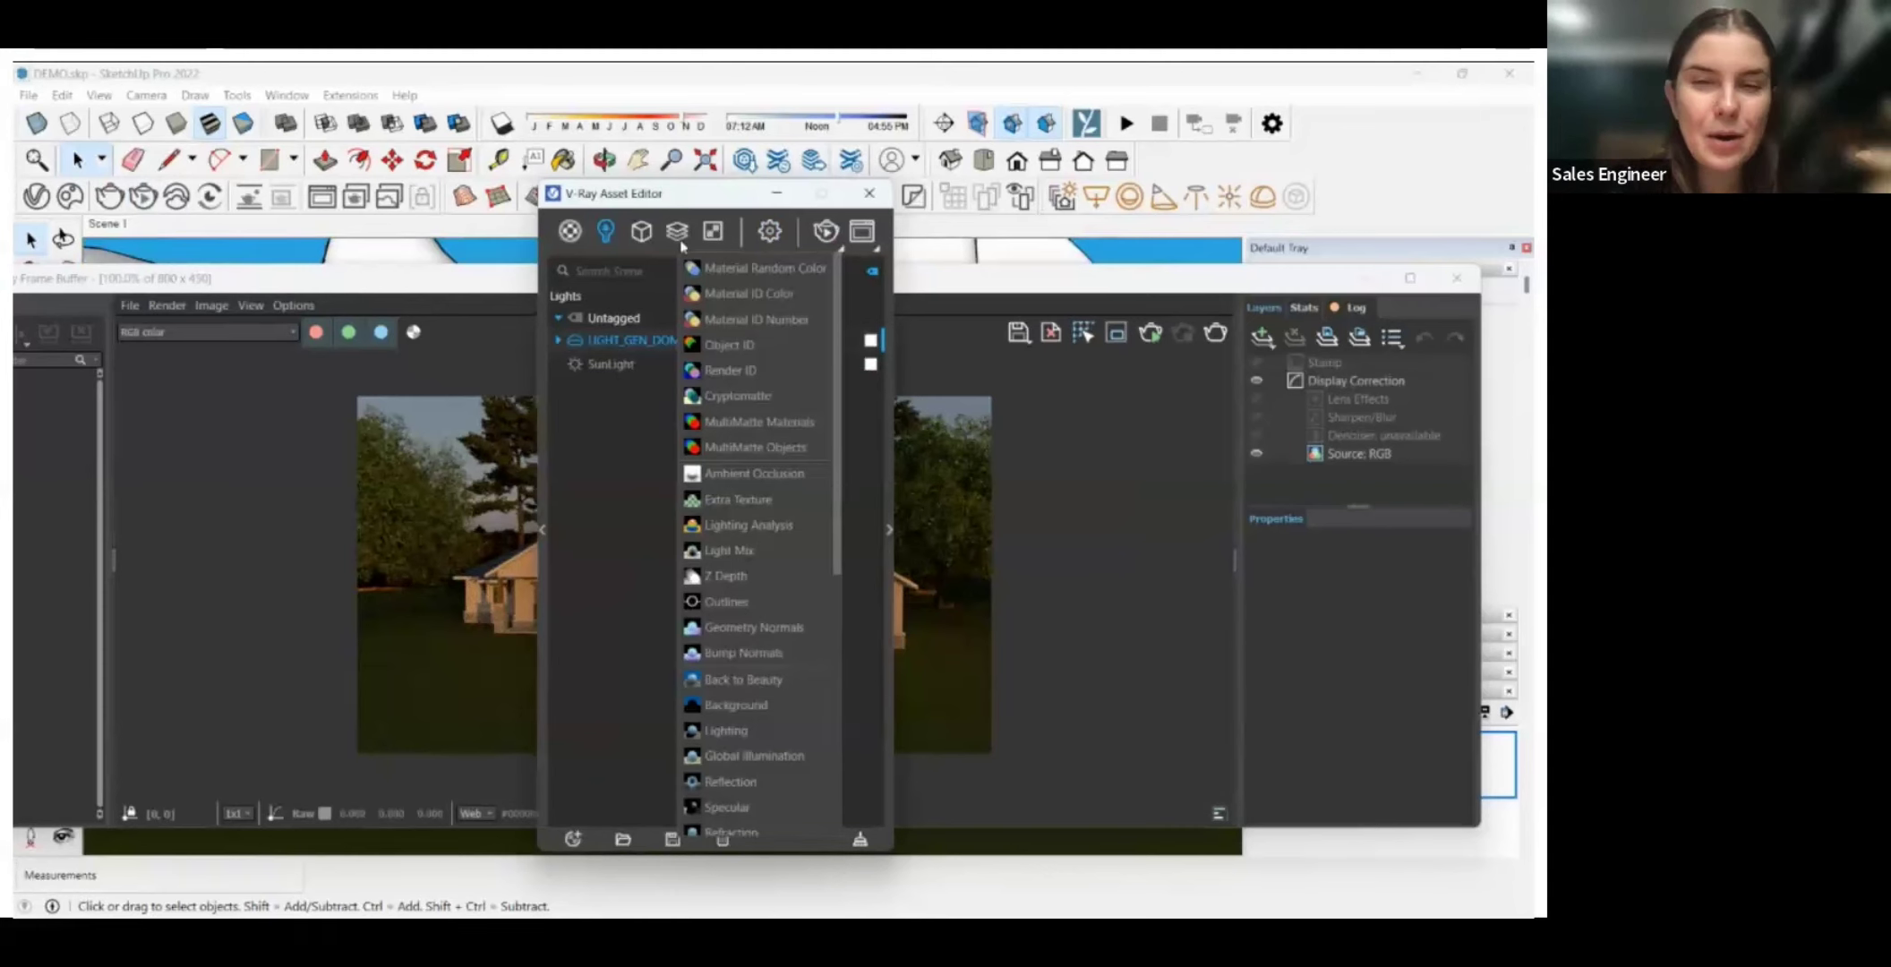
click(751, 553)
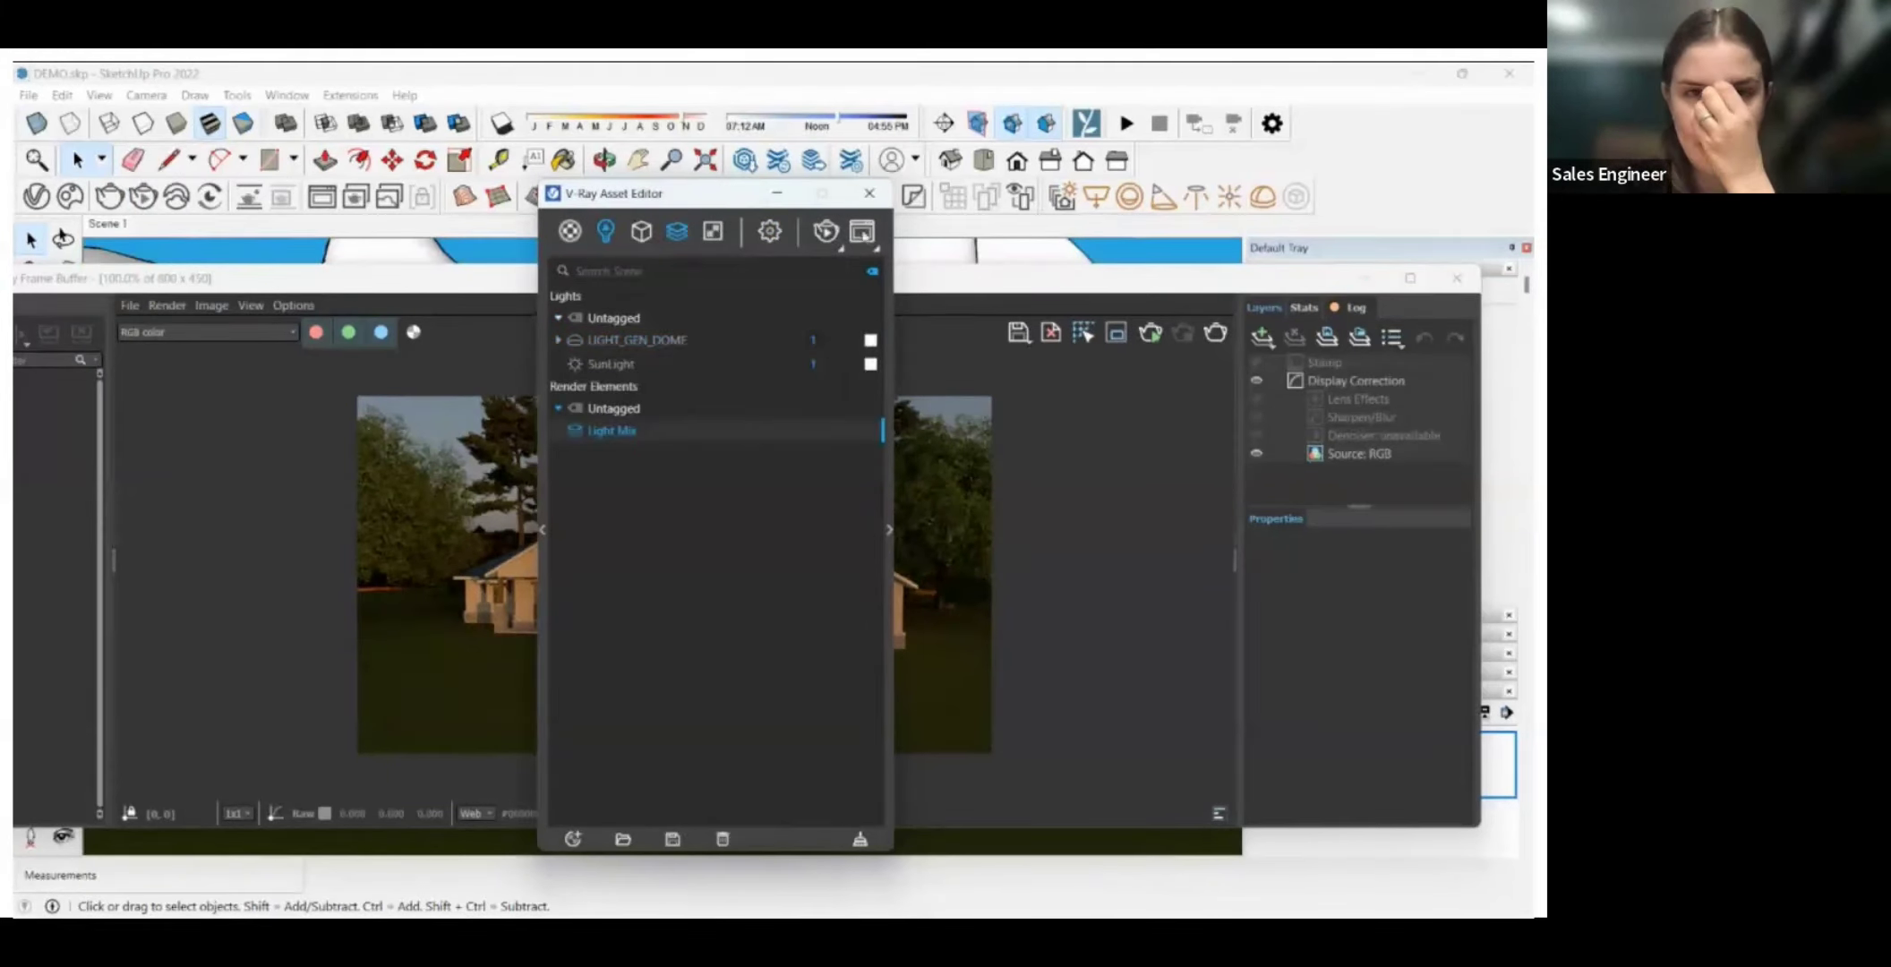
click(867, 197)
click(1146, 333)
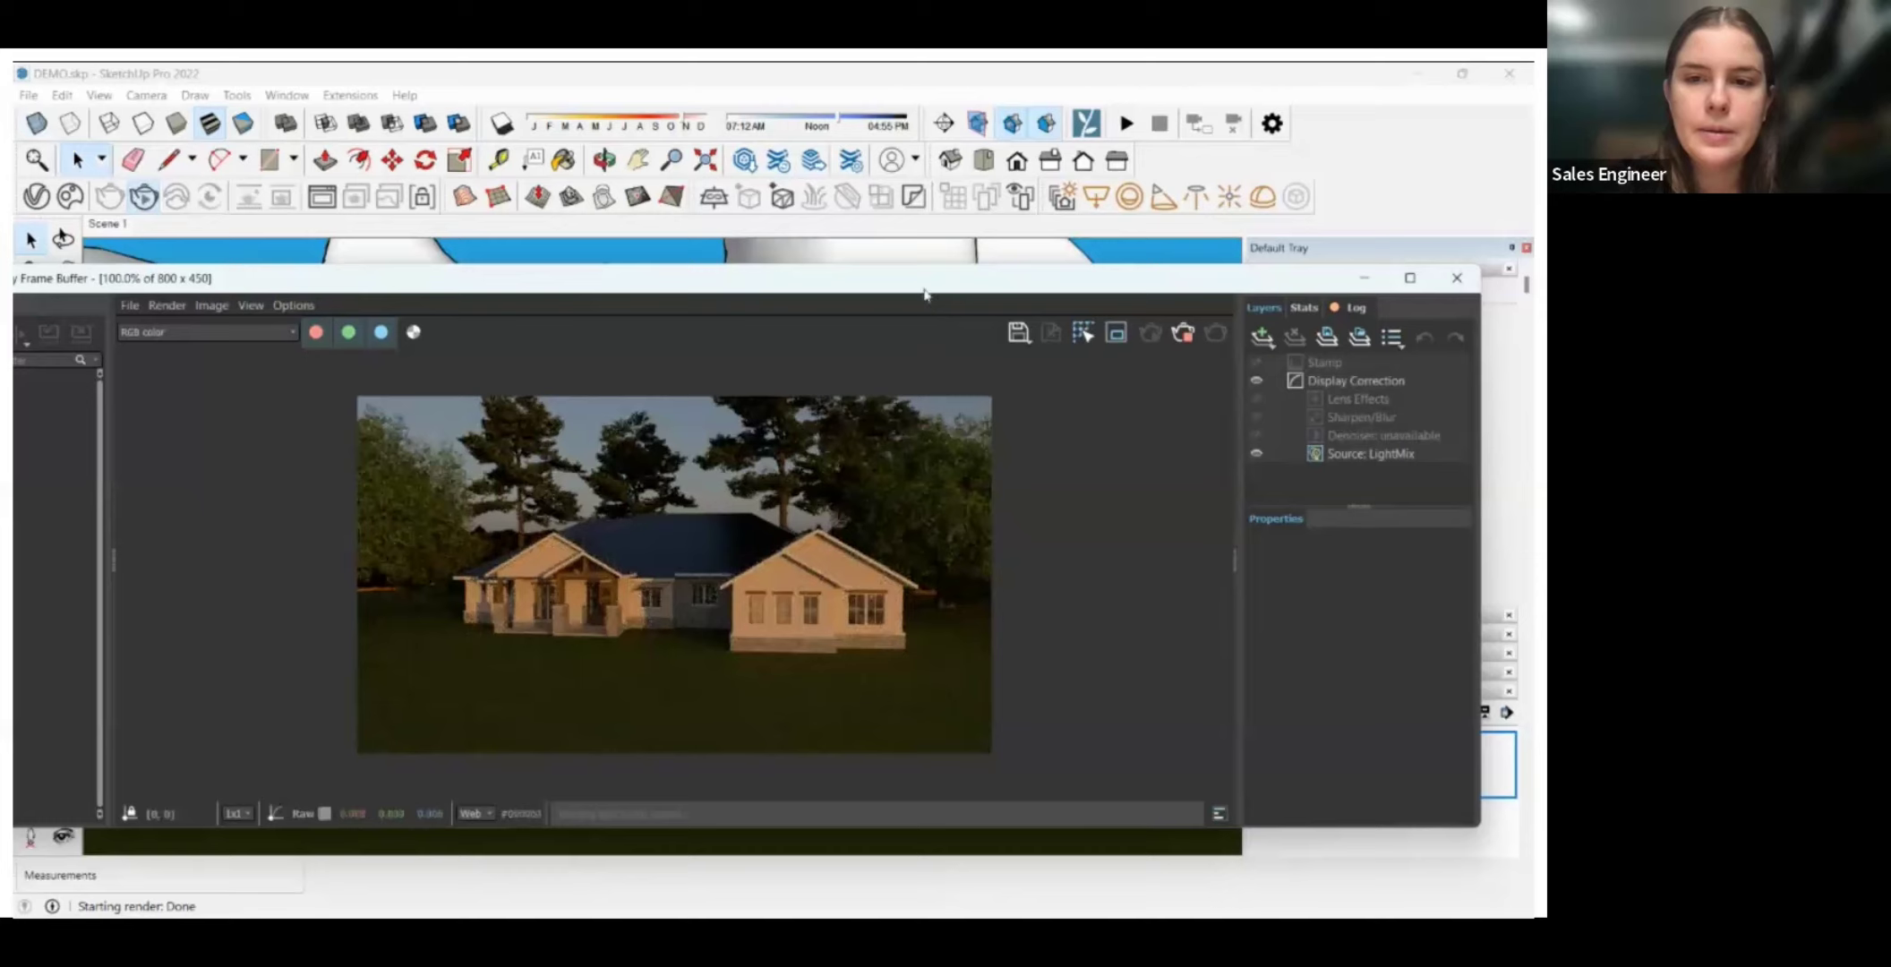
Move the frame buffer clear of the tray and set the Shadows time to 12:36 p.m. and date to 07/28.
mouse_move(924, 288)
mouse_down()
mouse_move(609, 333)
mouse_move(657, 333)
mouse_up()
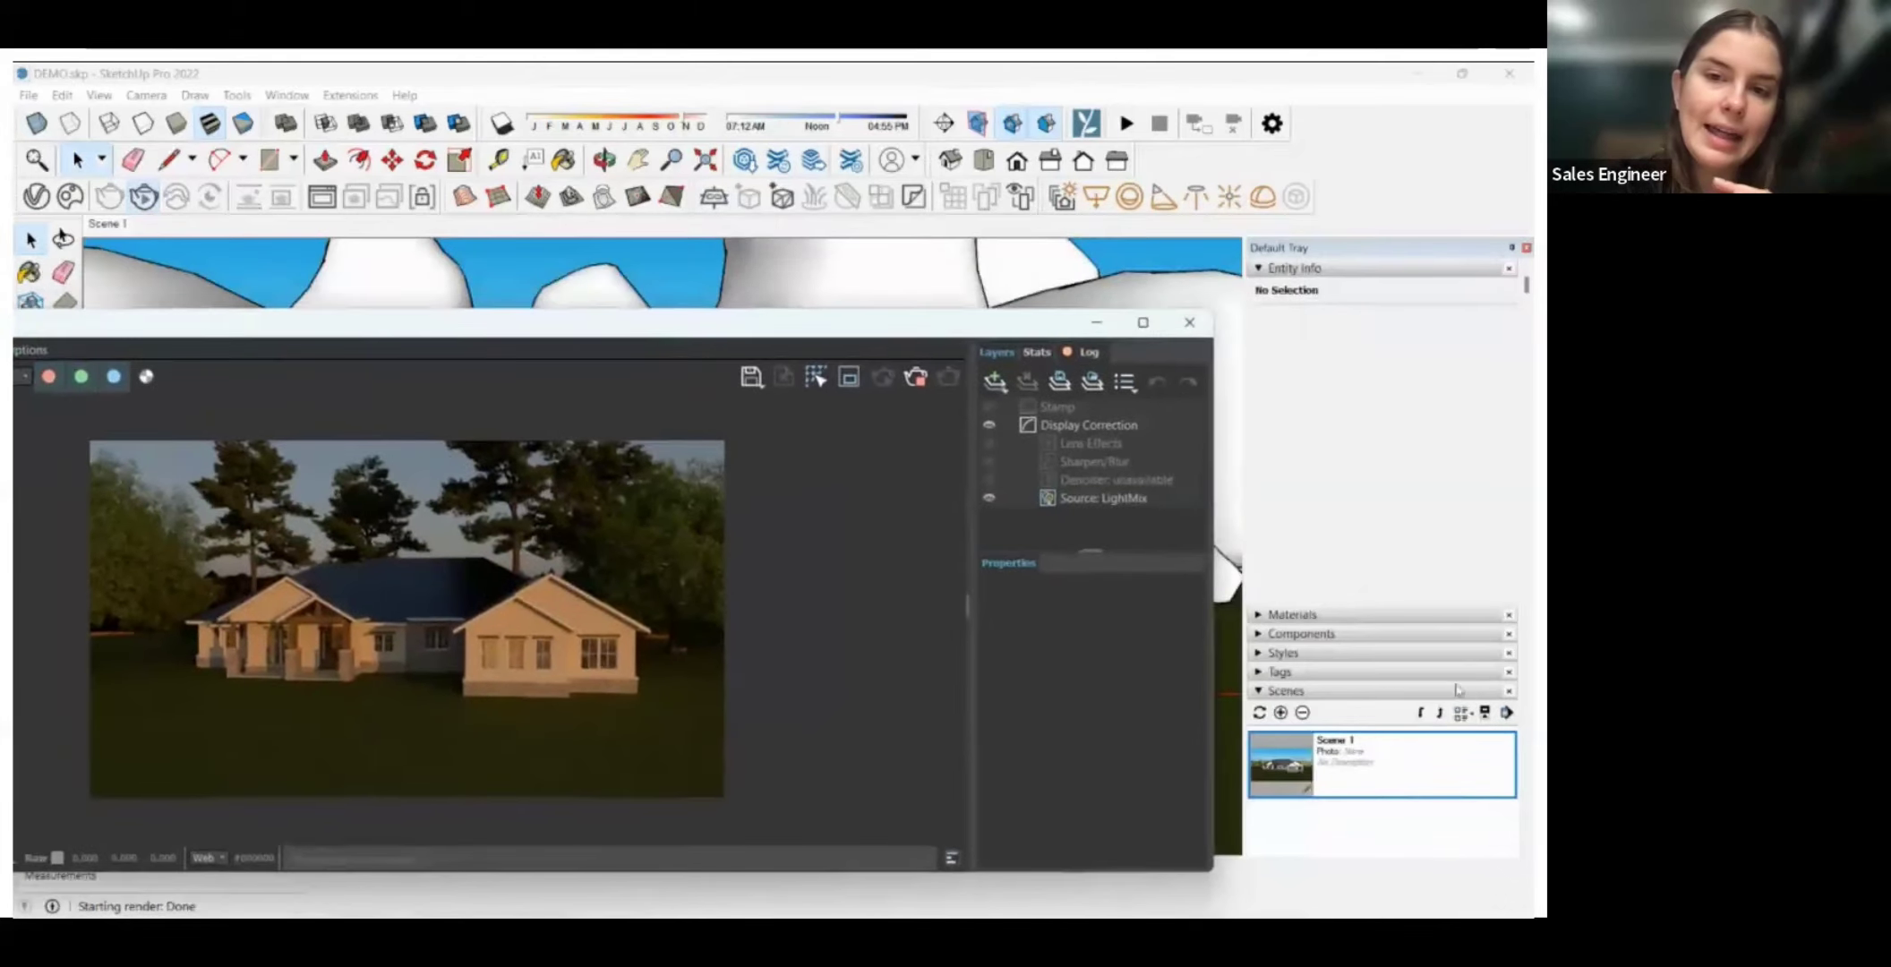
scroll(1369, 666, down, 3)
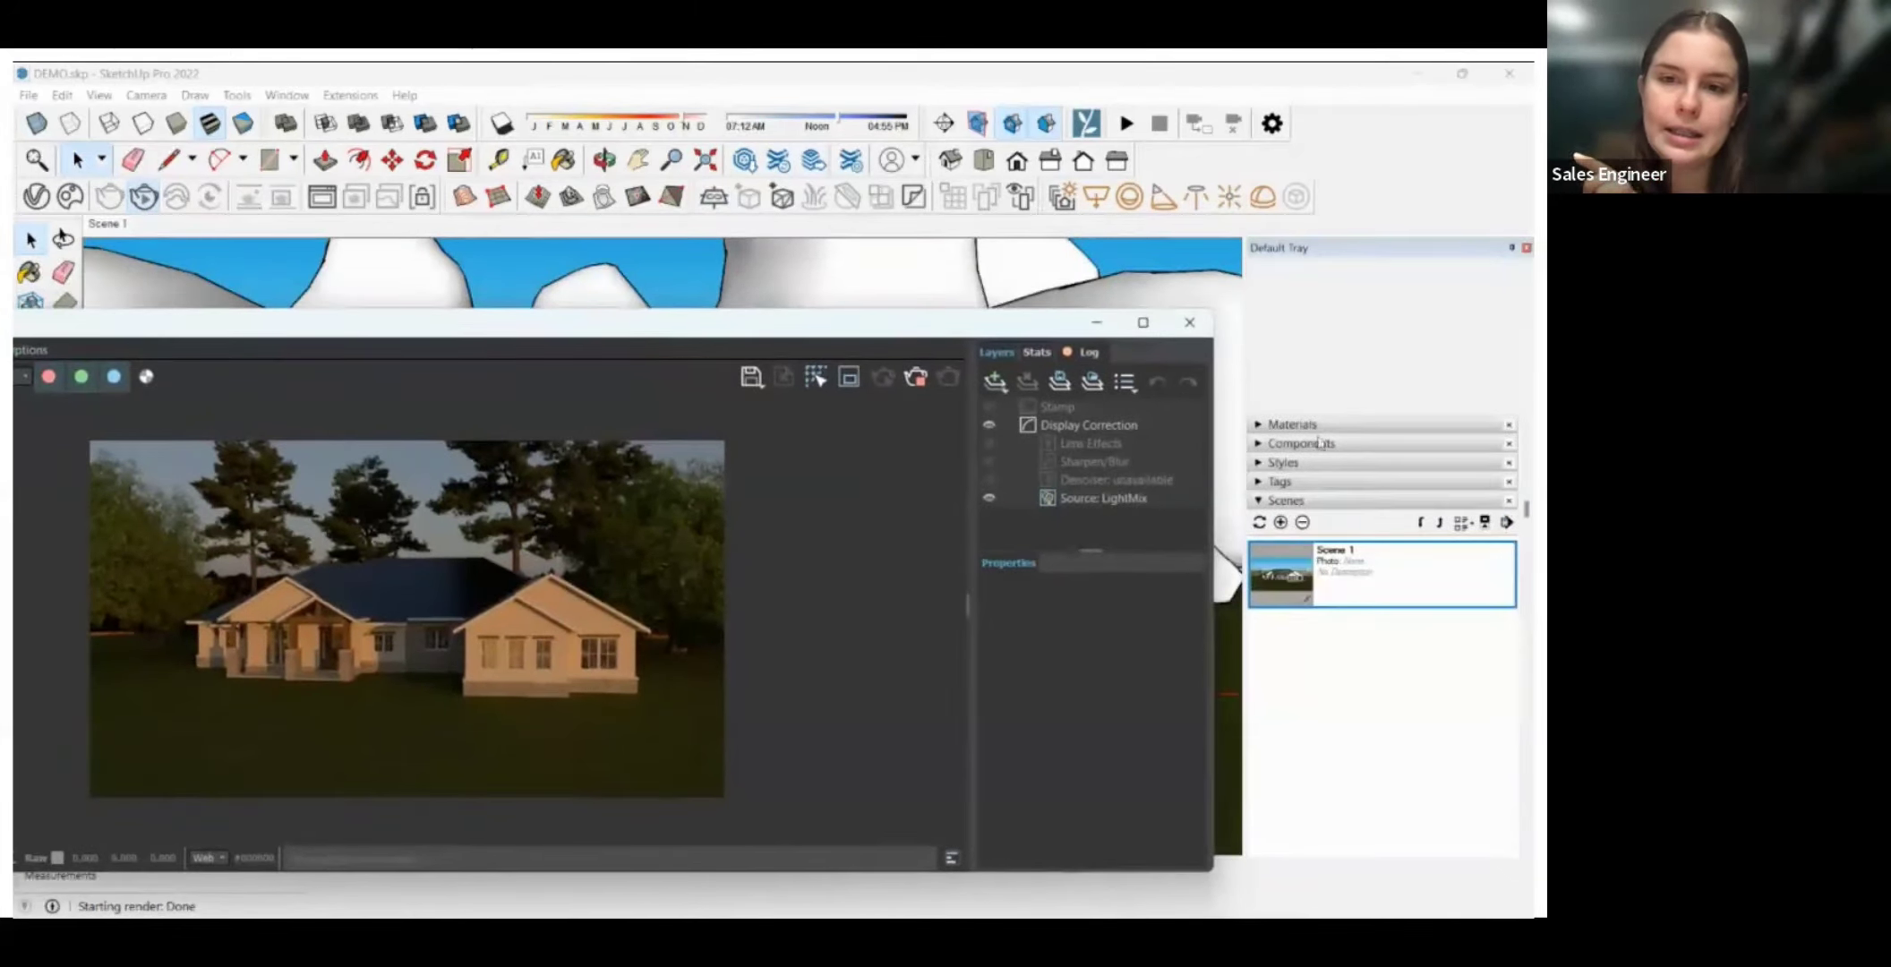
click(1257, 460)
click(1257, 460)
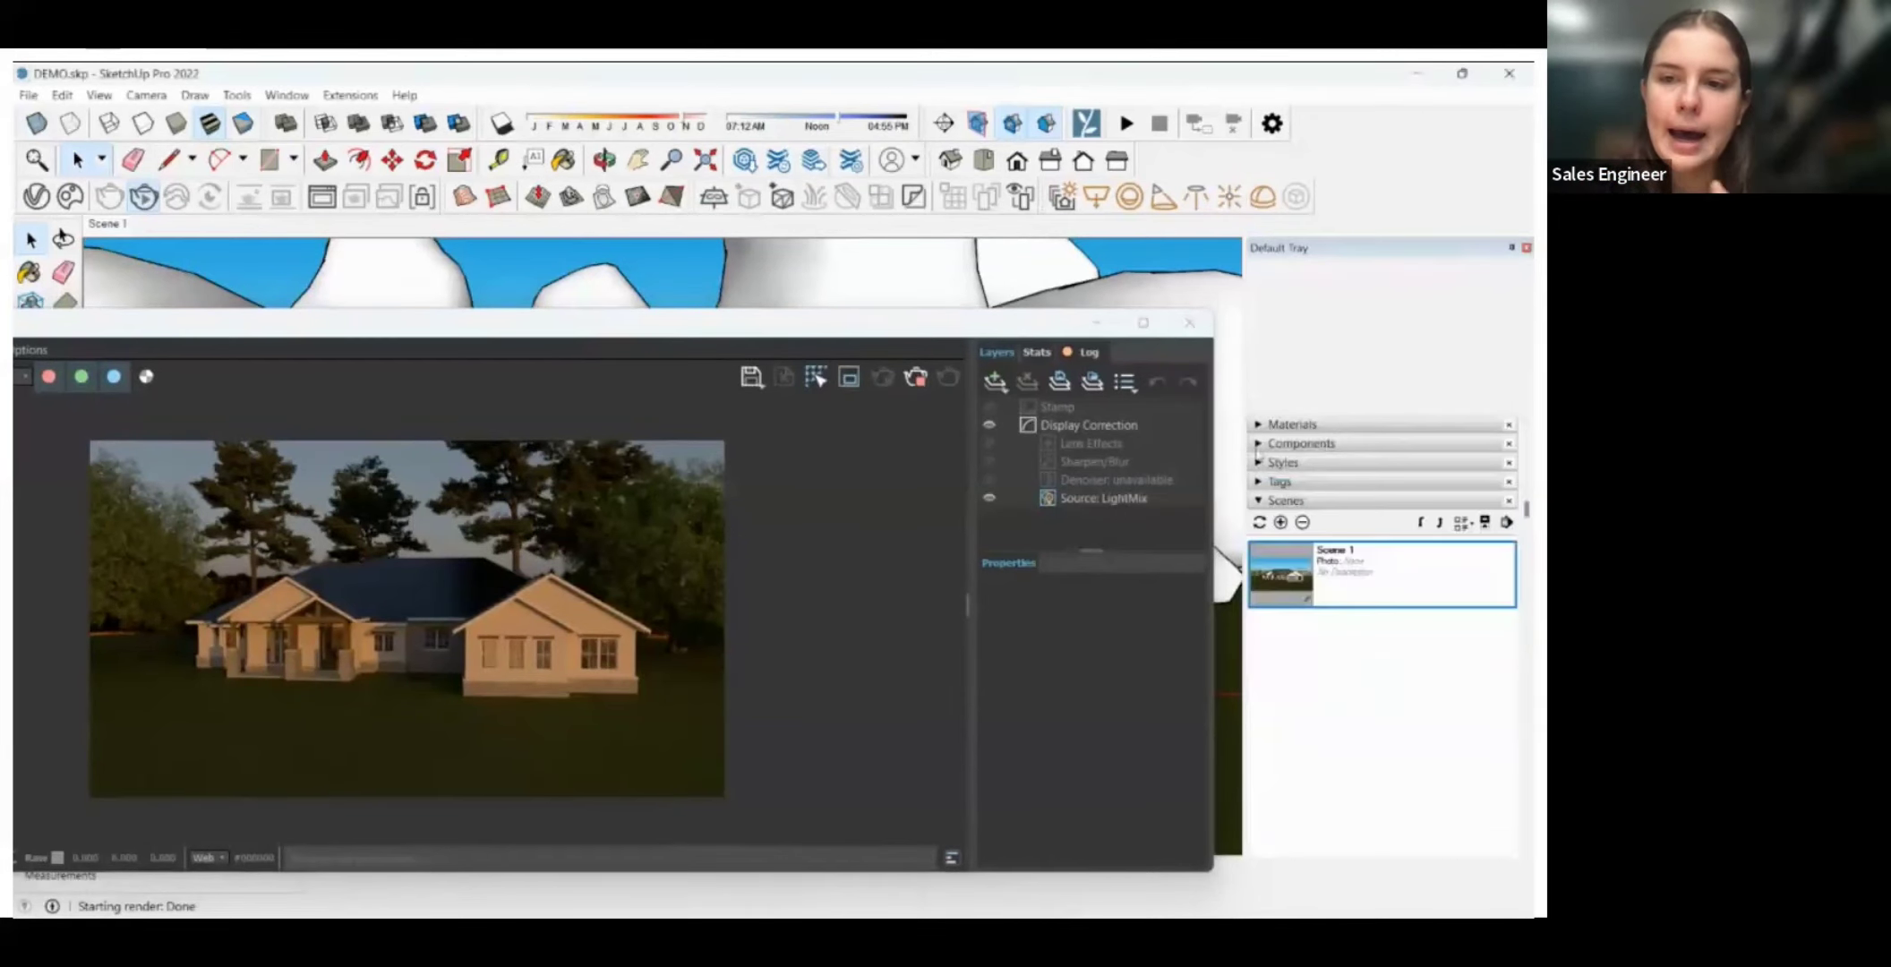
scroll(1257, 461, down, 4)
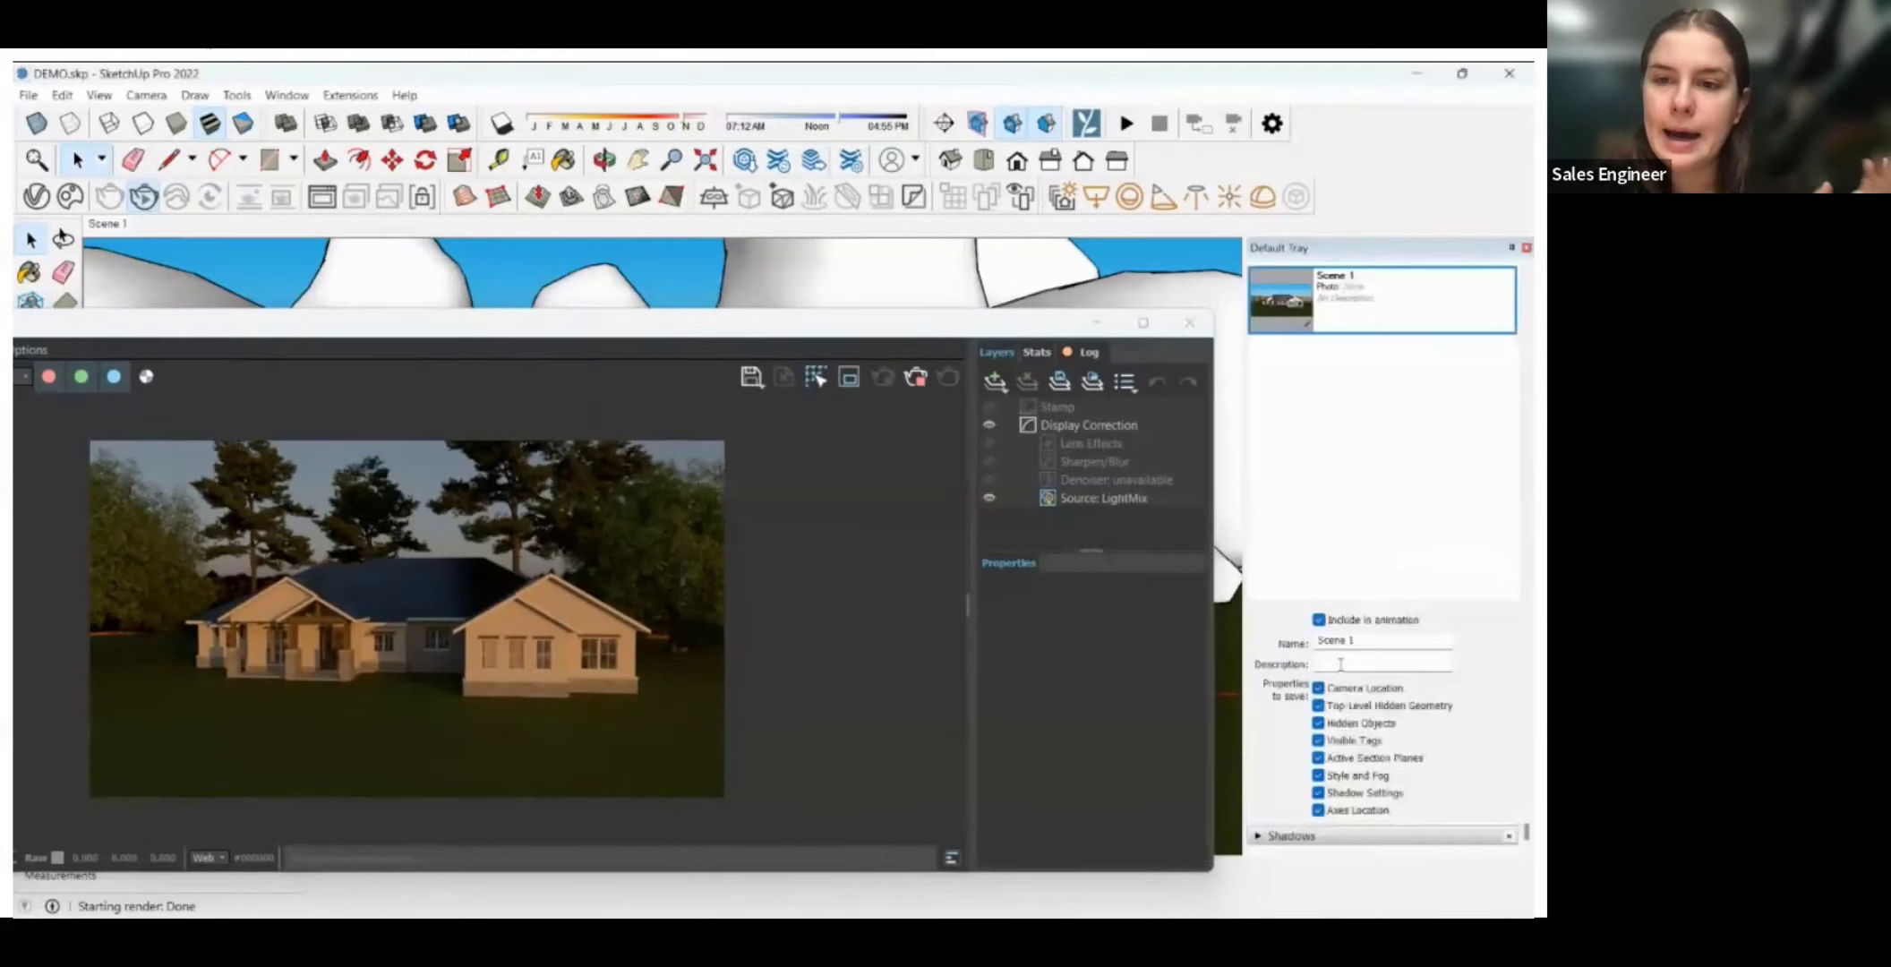
click(1258, 837)
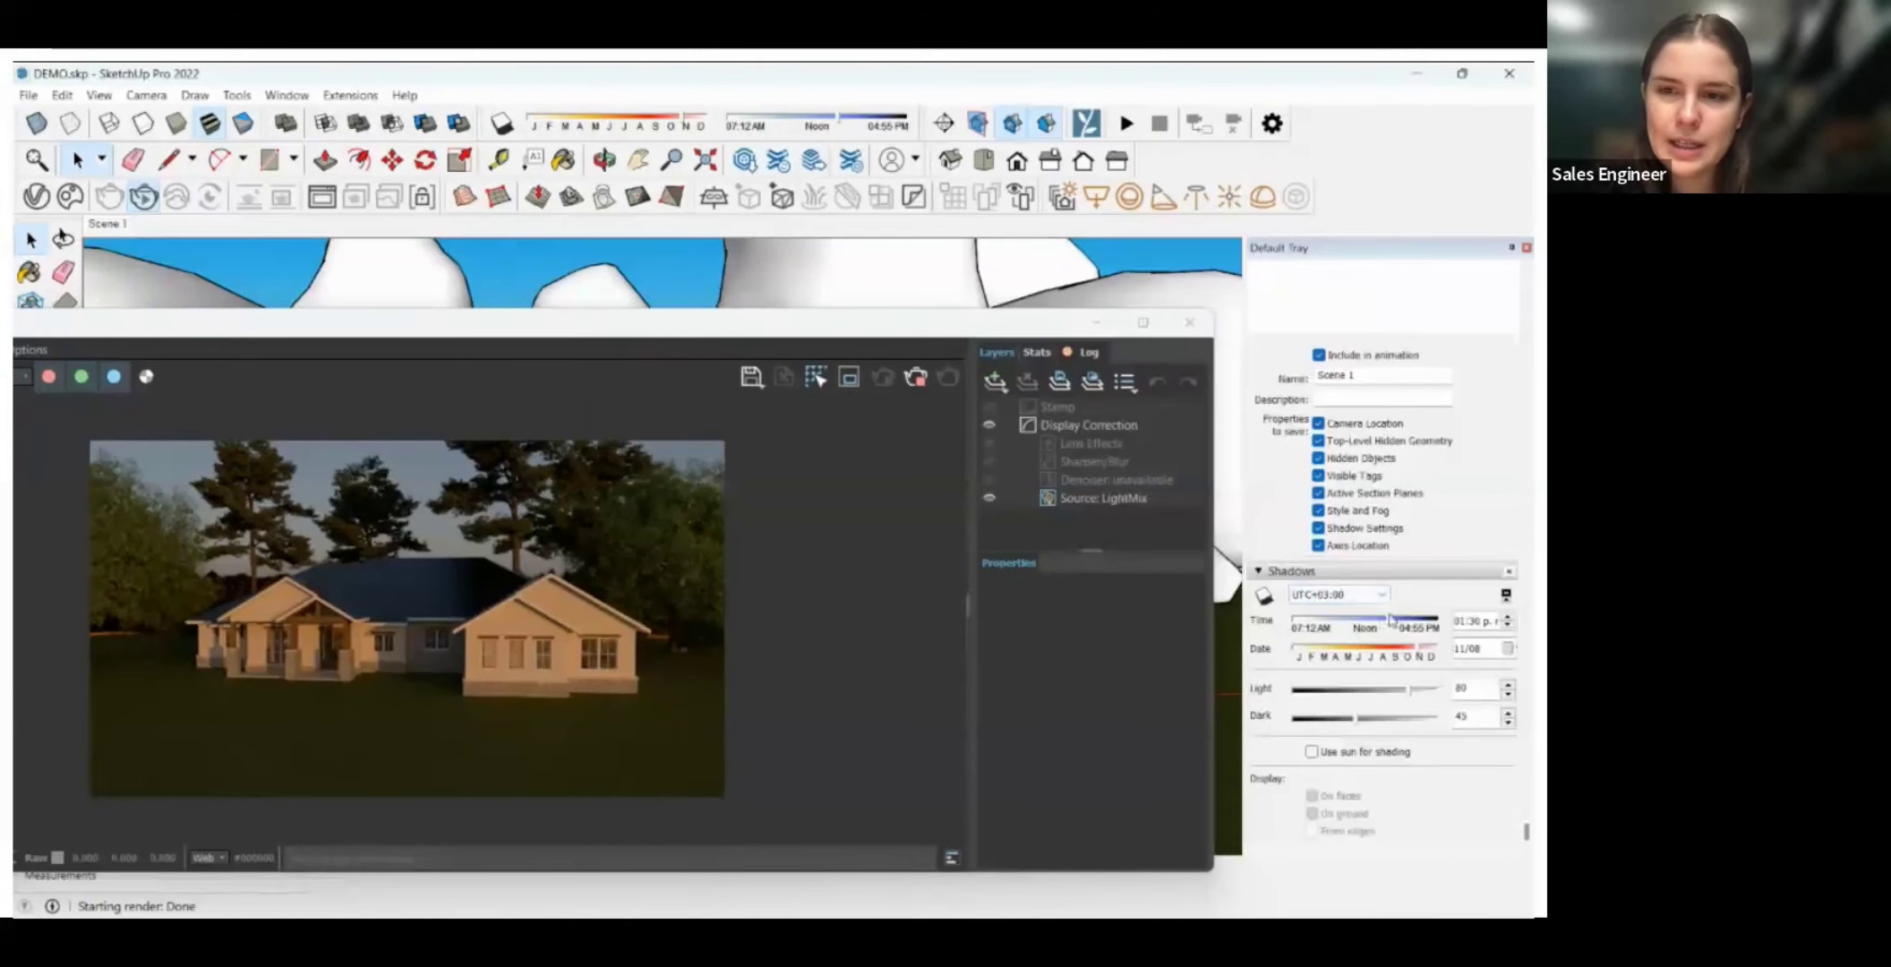
drag(1391, 617, 1377, 620)
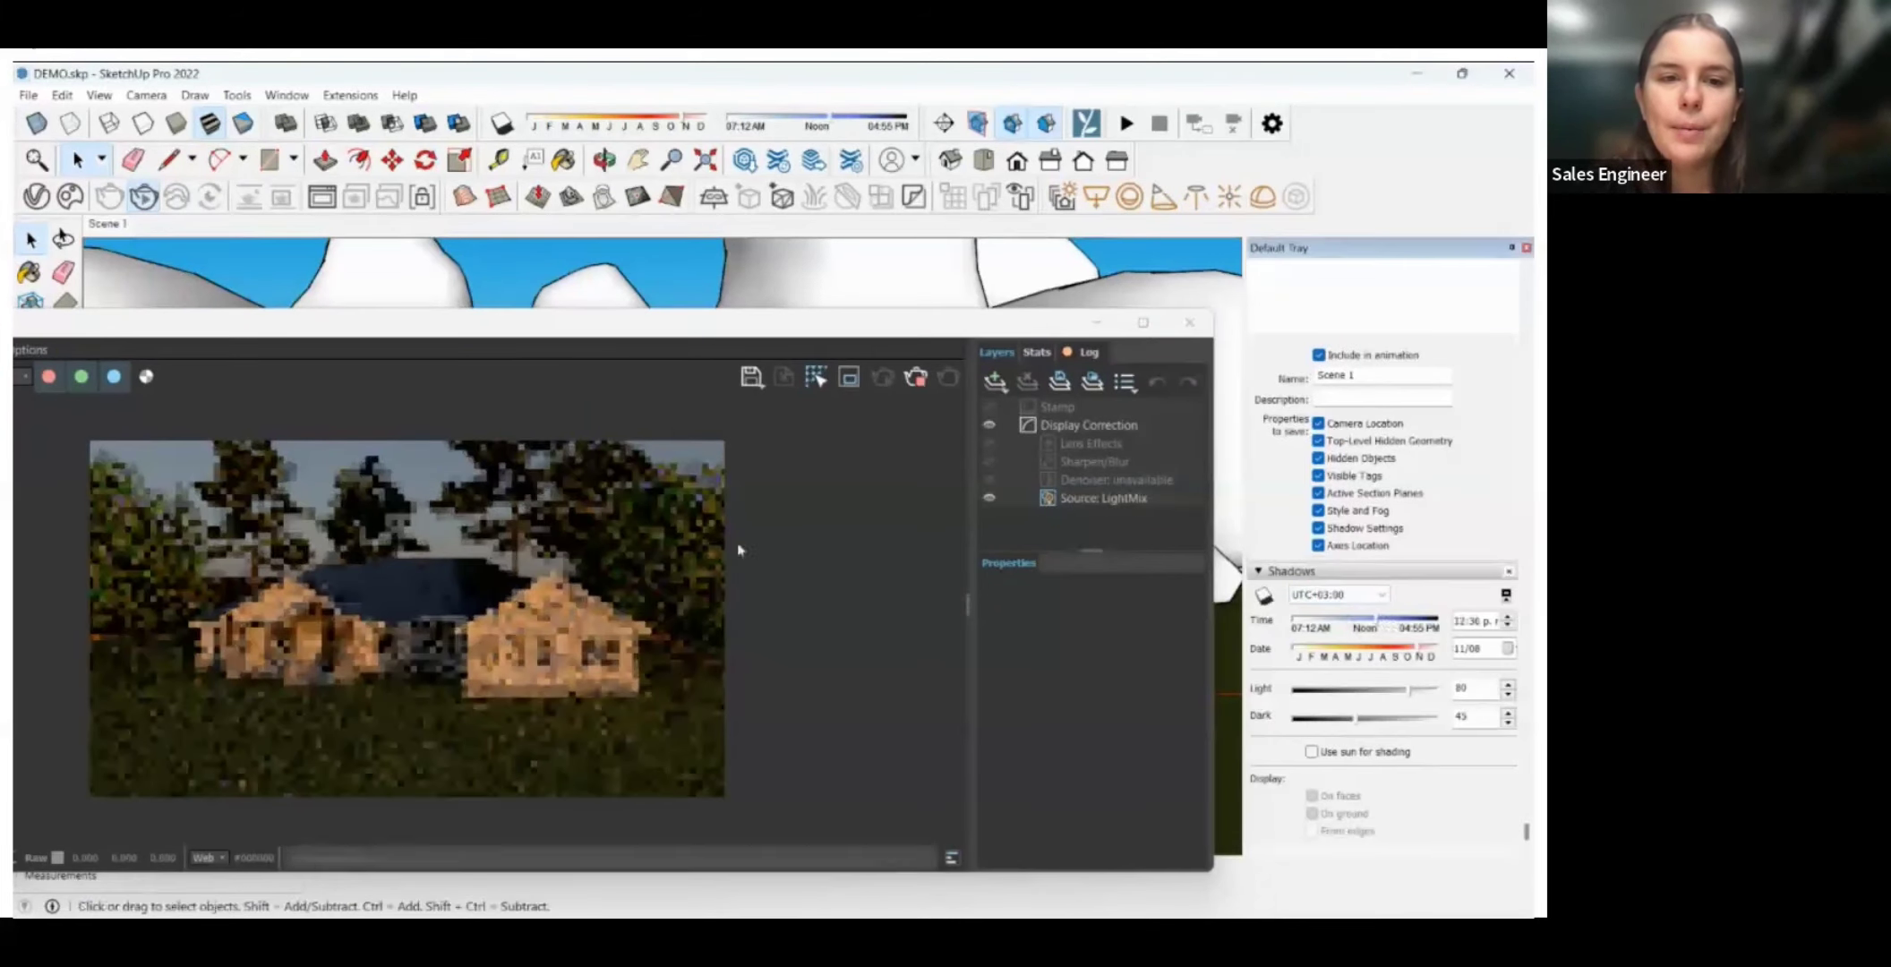
drag(1412, 649, 1379, 657)
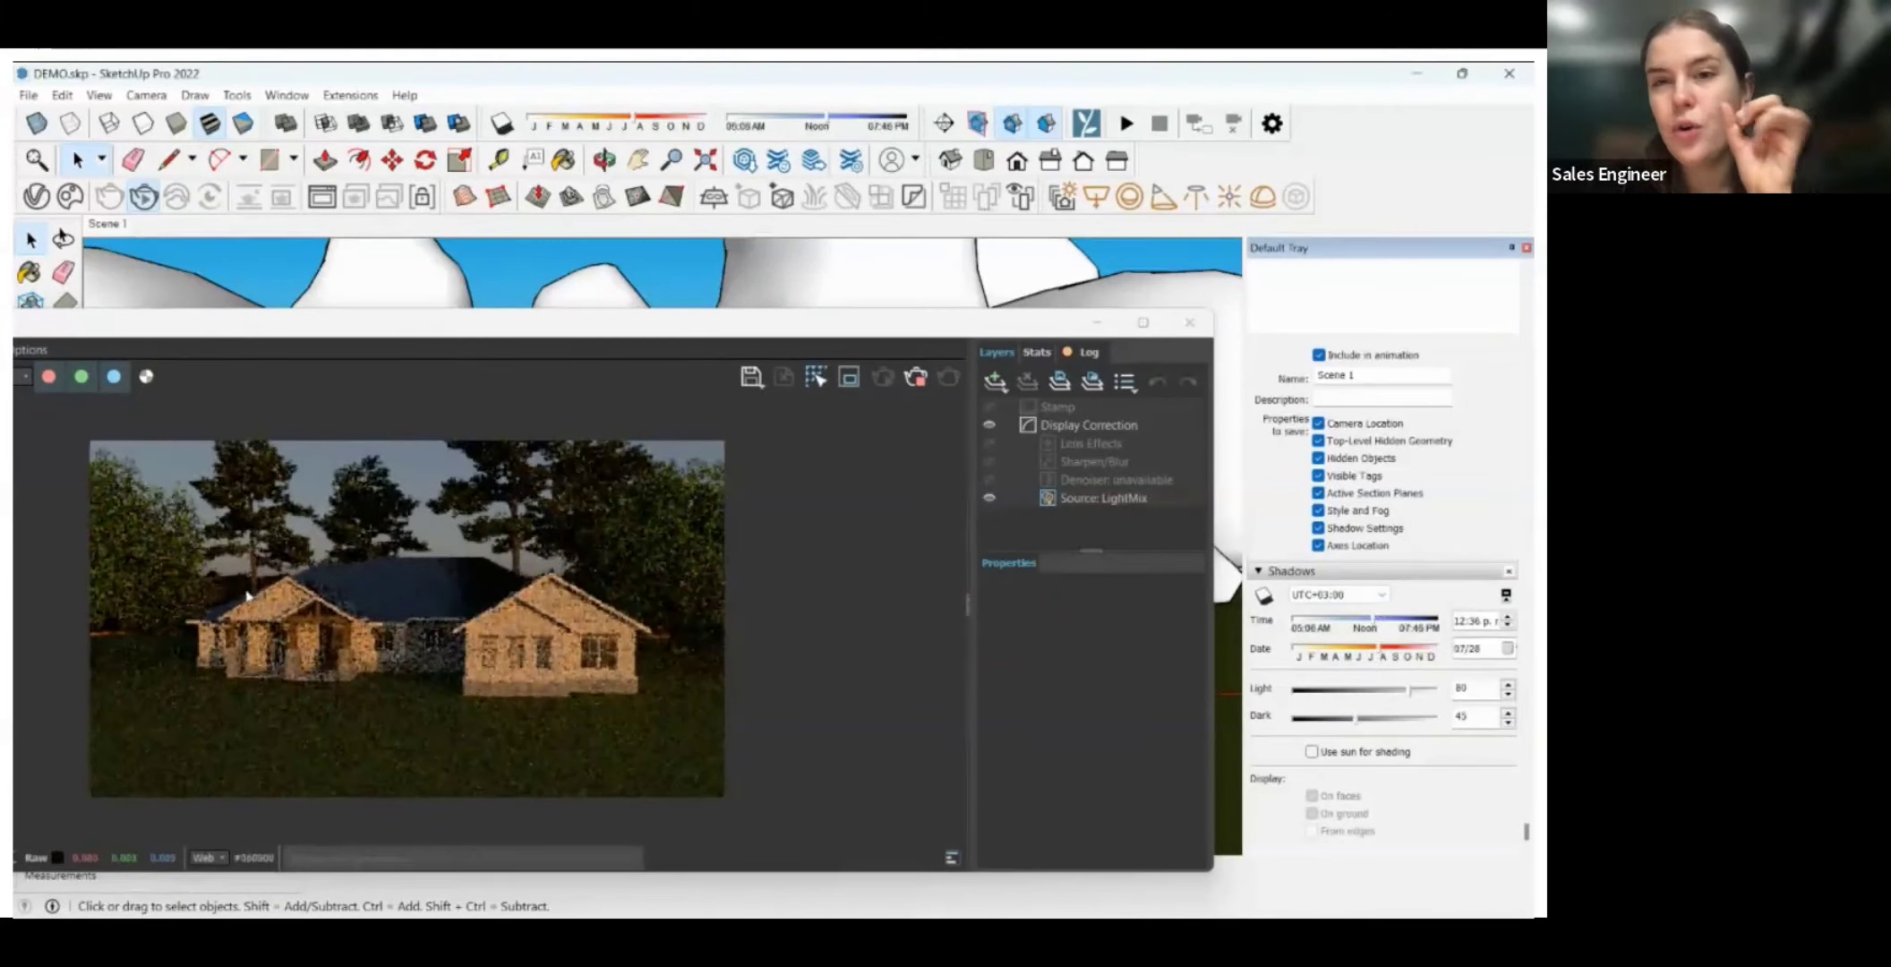
Turn off LIGHT_GEN_DOME in the LightMix source layer and set the shadow date to 07/11.
click(1103, 498)
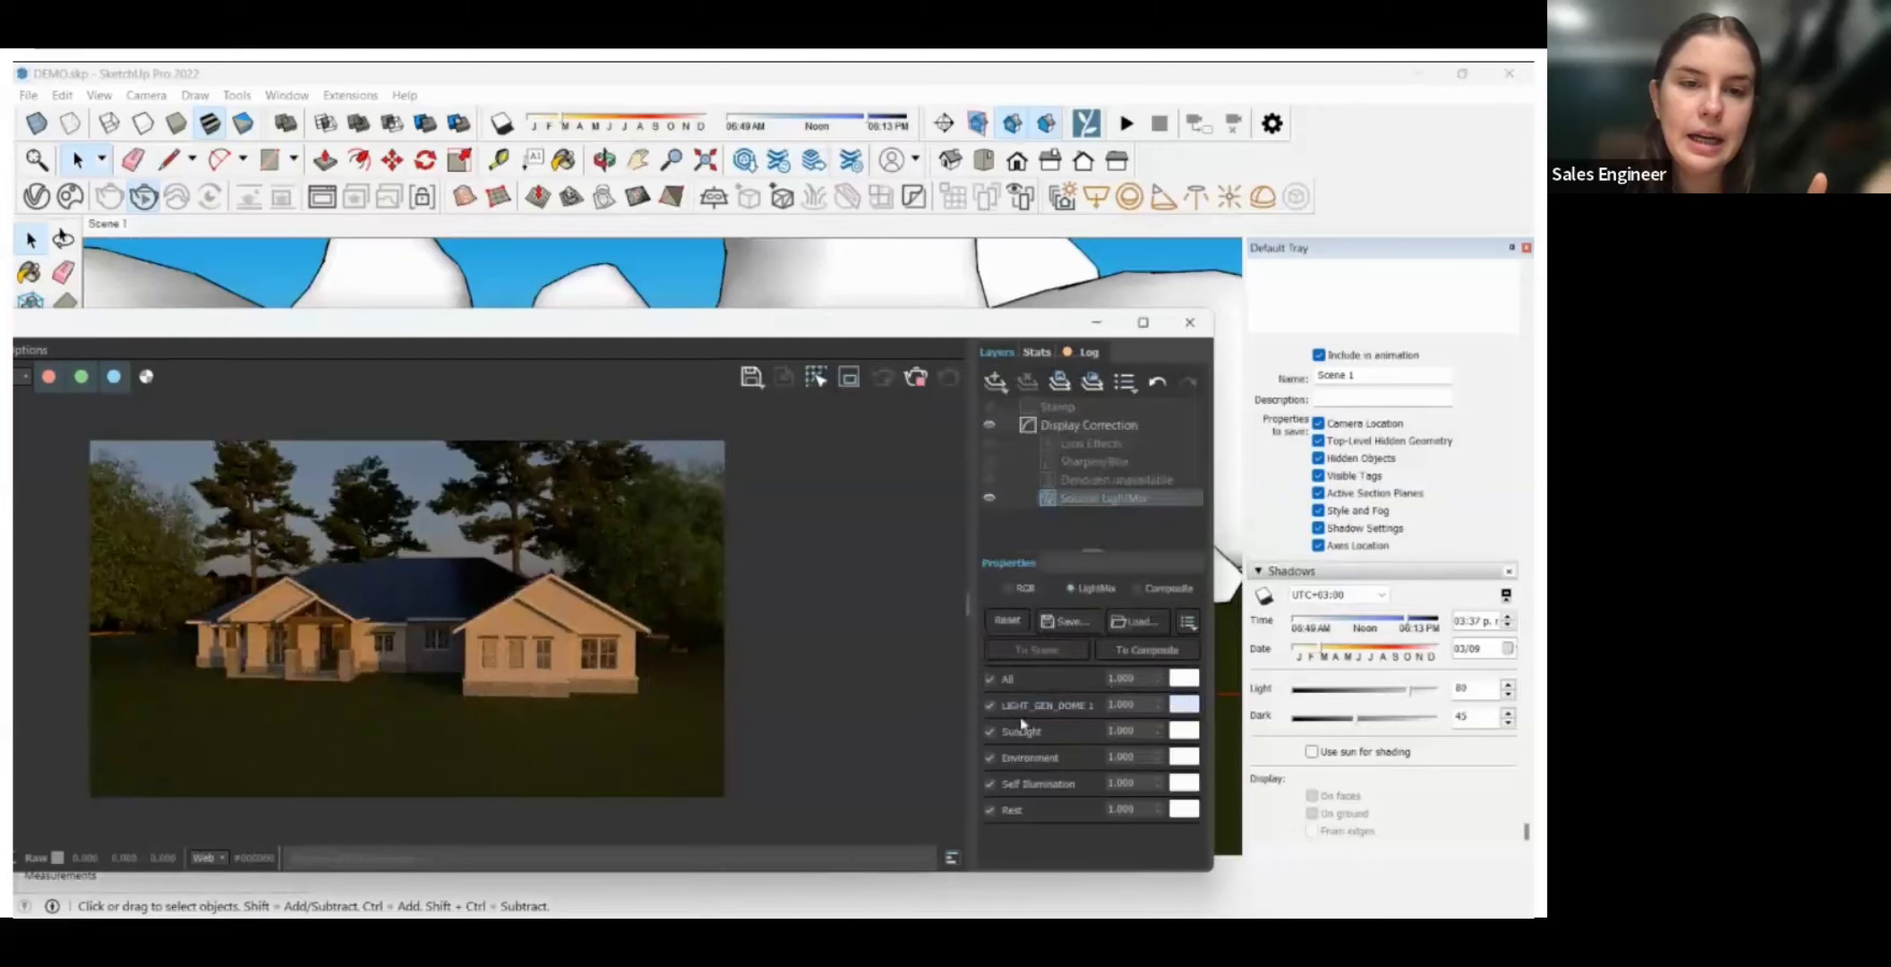
click(989, 706)
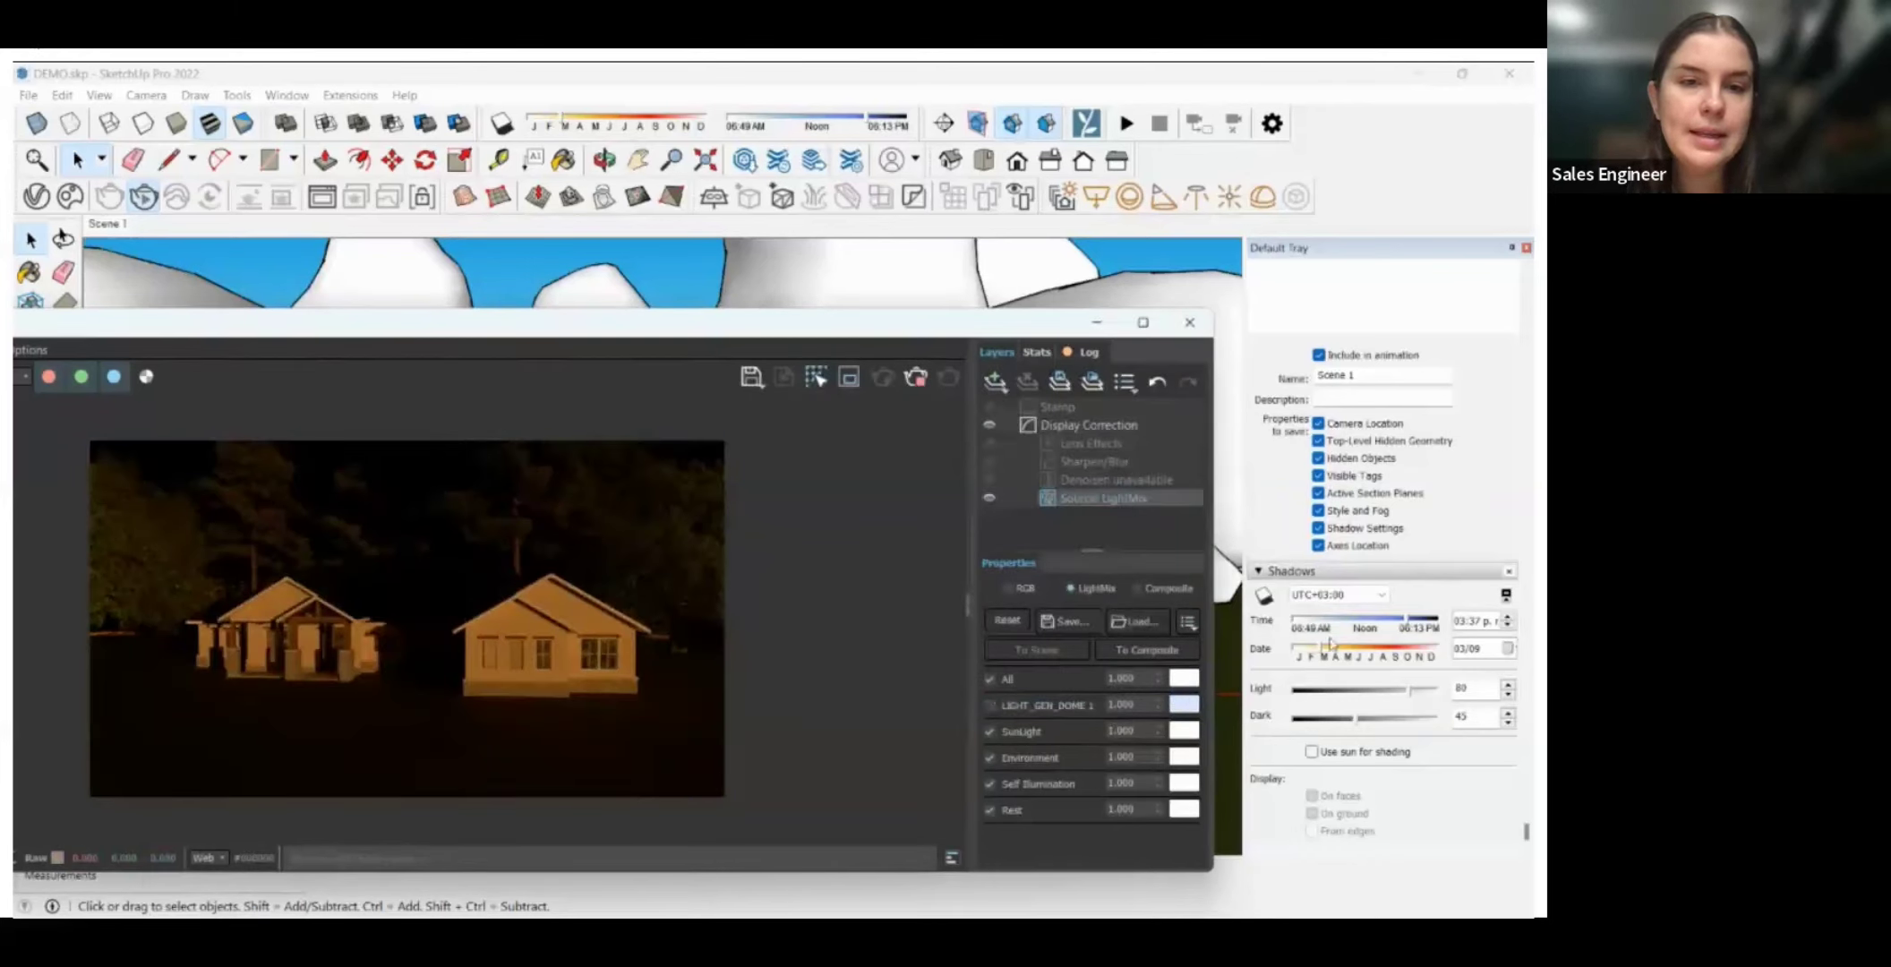
click(1345, 651)
drag(1346, 651, 1369, 651)
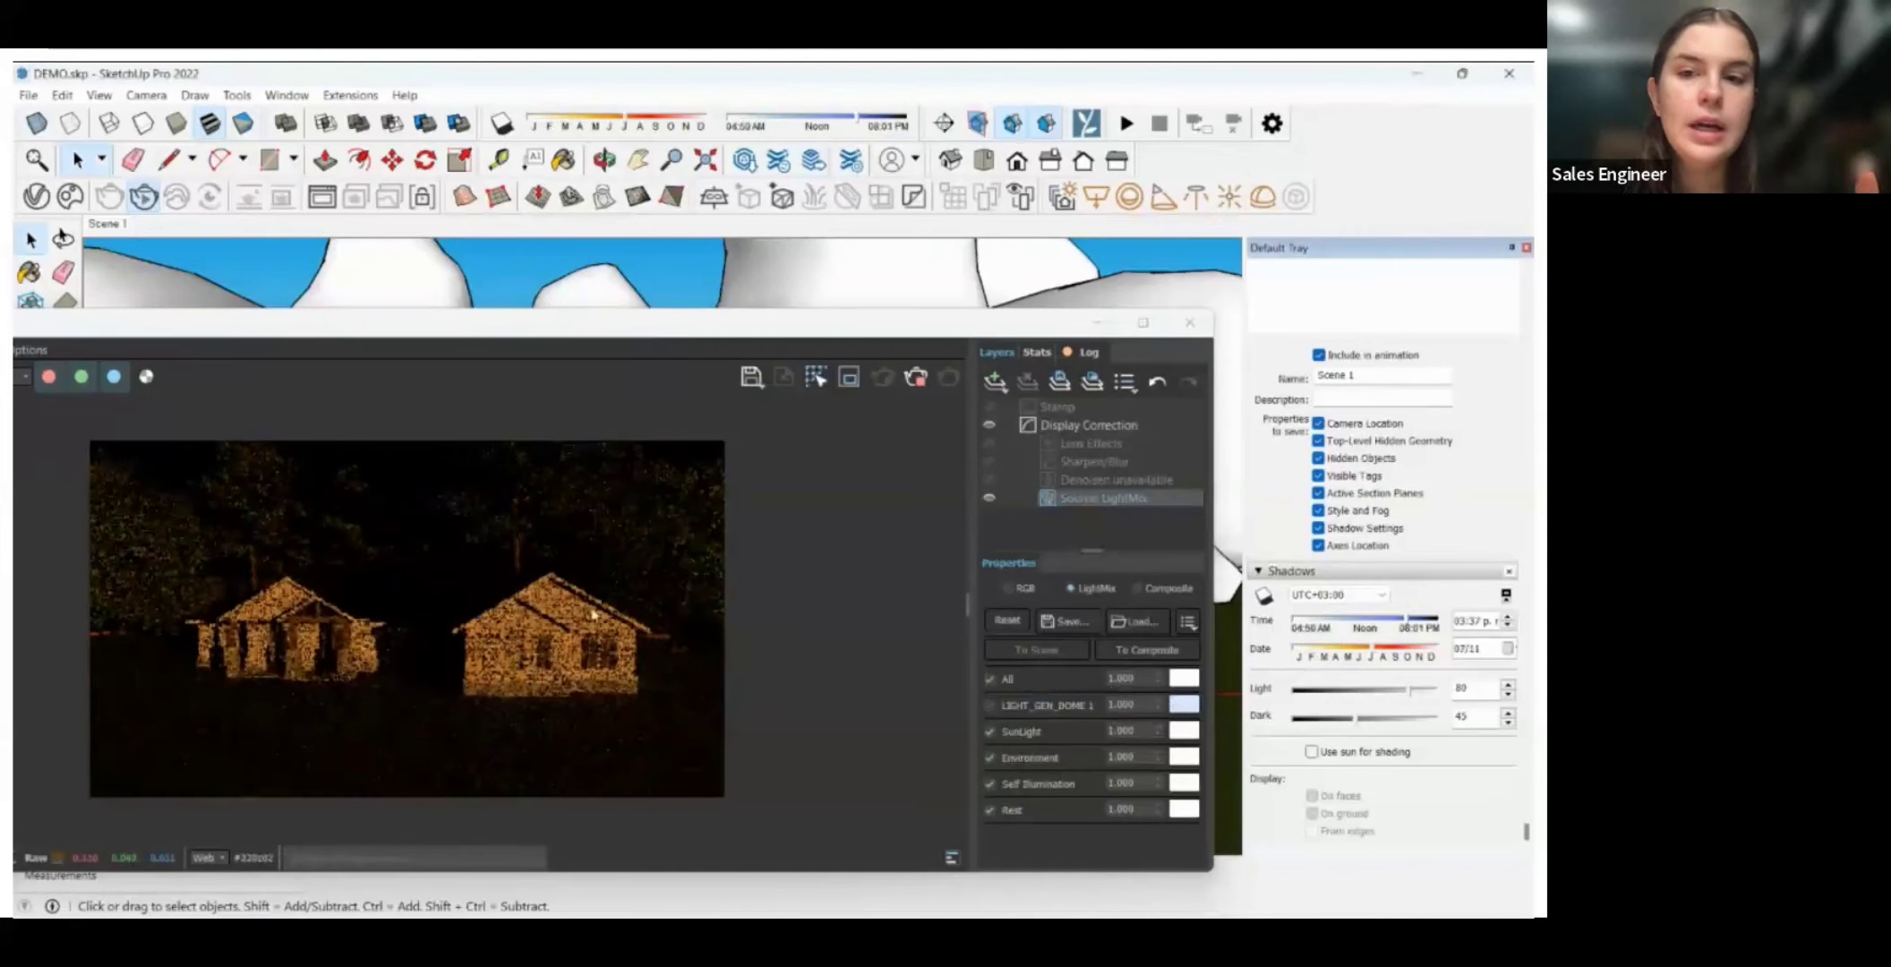
Set the SunLight intensity to 5 in the light mix and give it a cool blue colour.
click(1110, 731)
text(5)
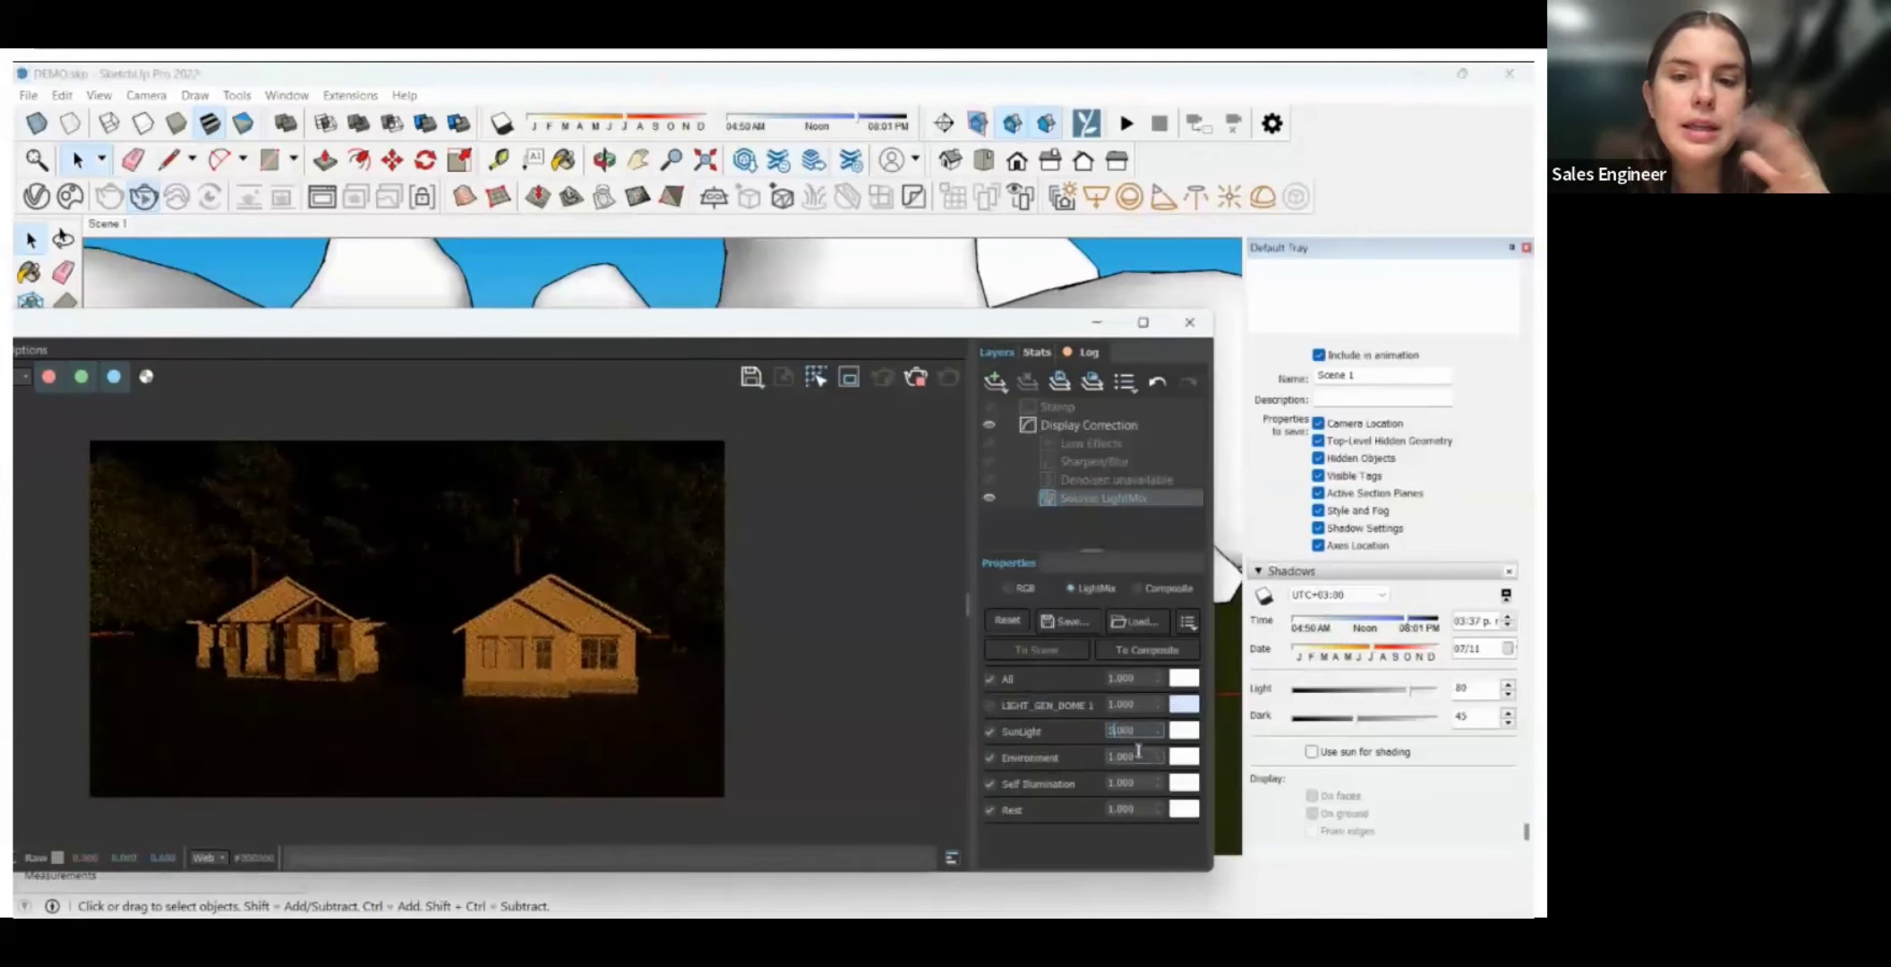
key(Tab)
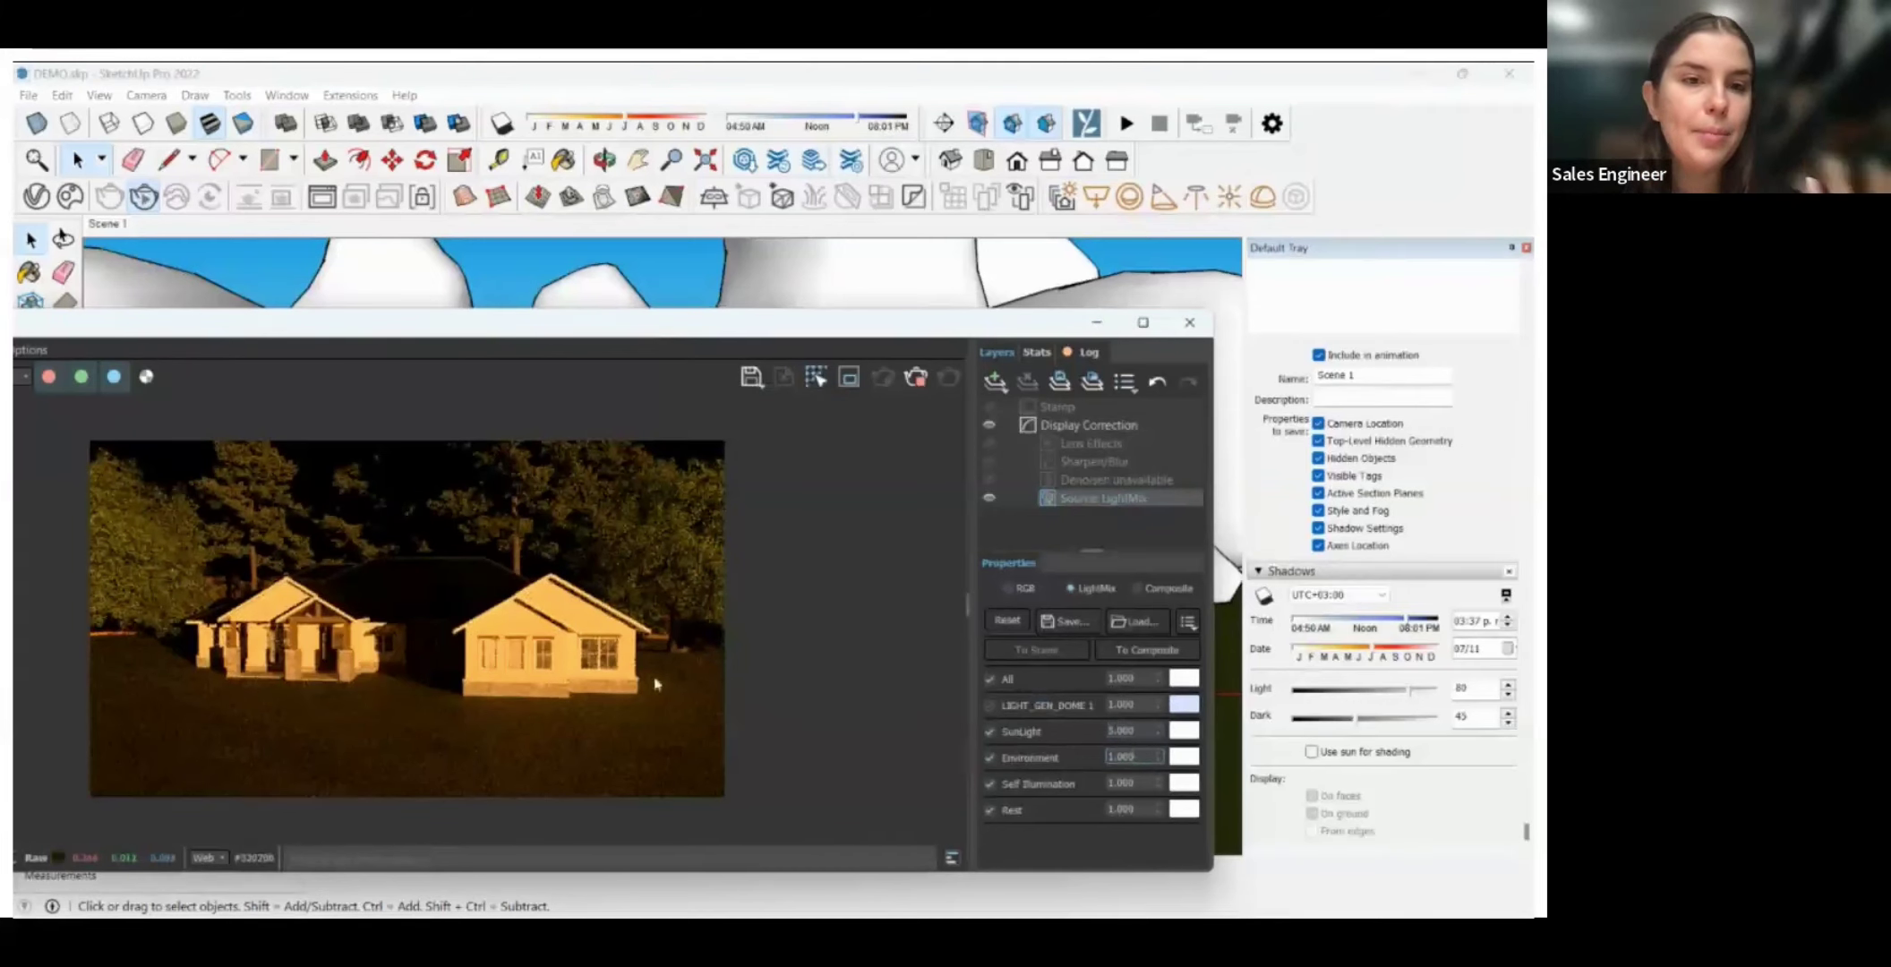
click(1183, 730)
drag(1078, 622, 1107, 631)
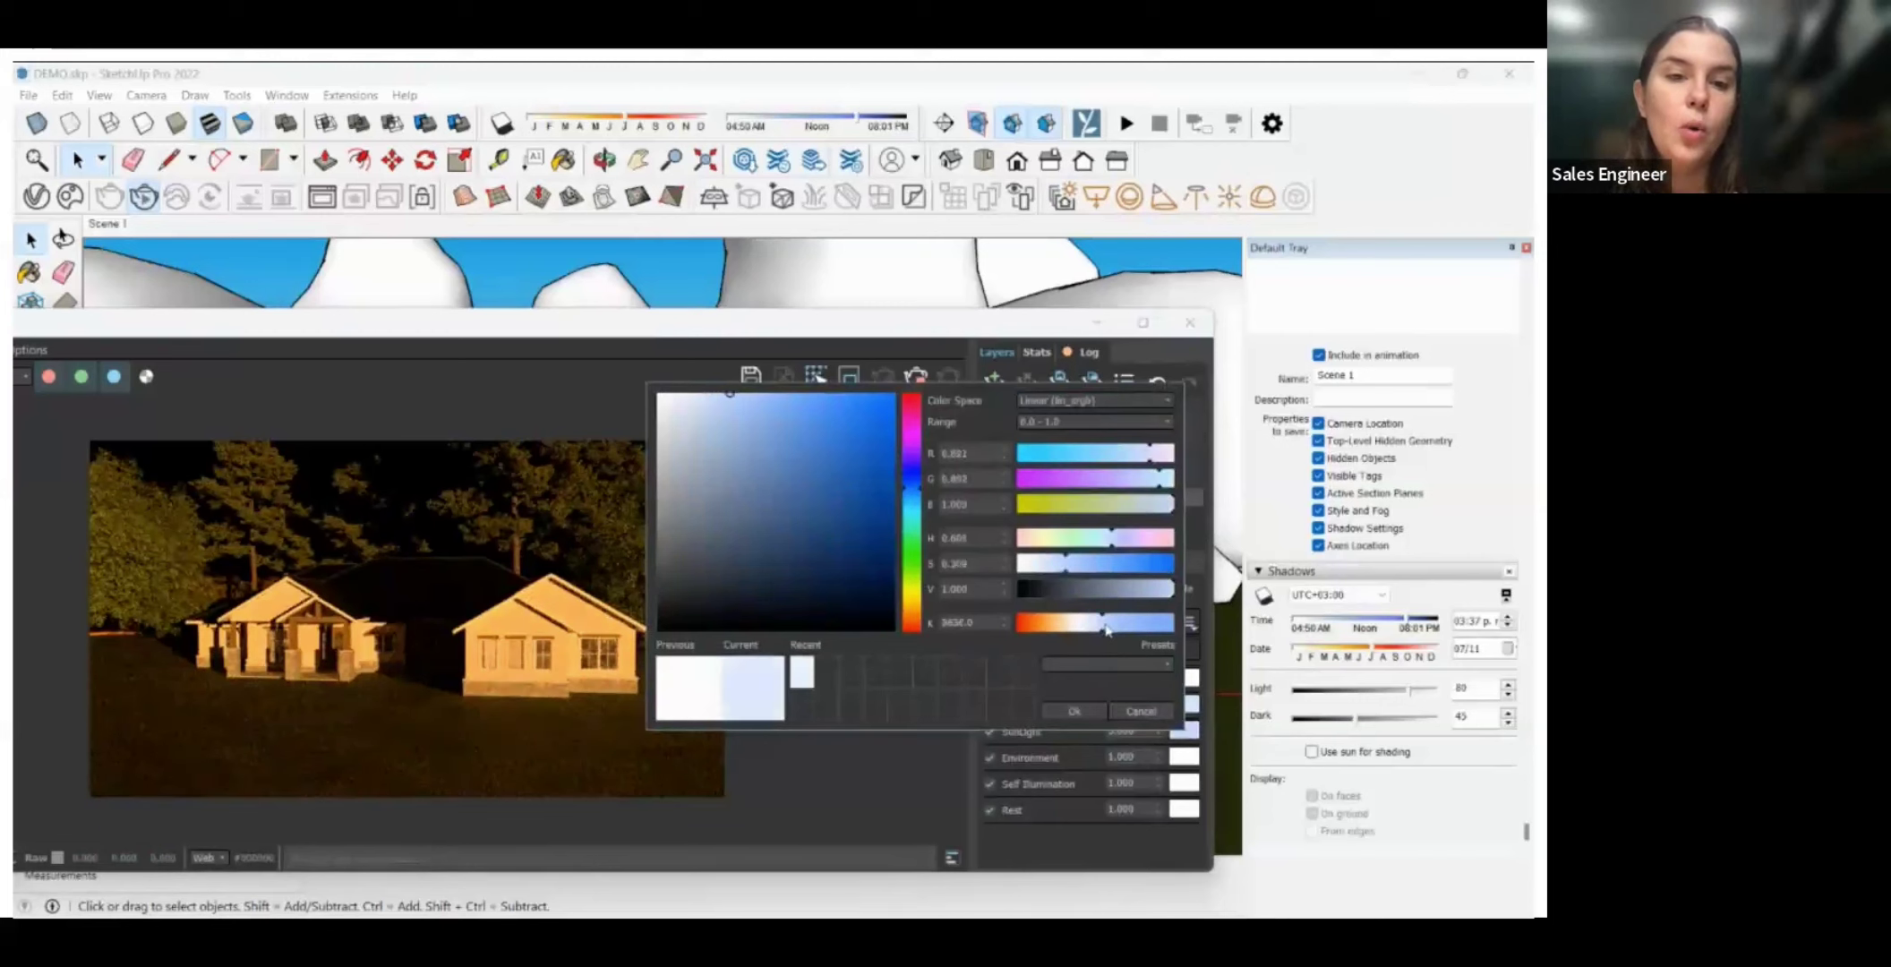
click(1074, 710)
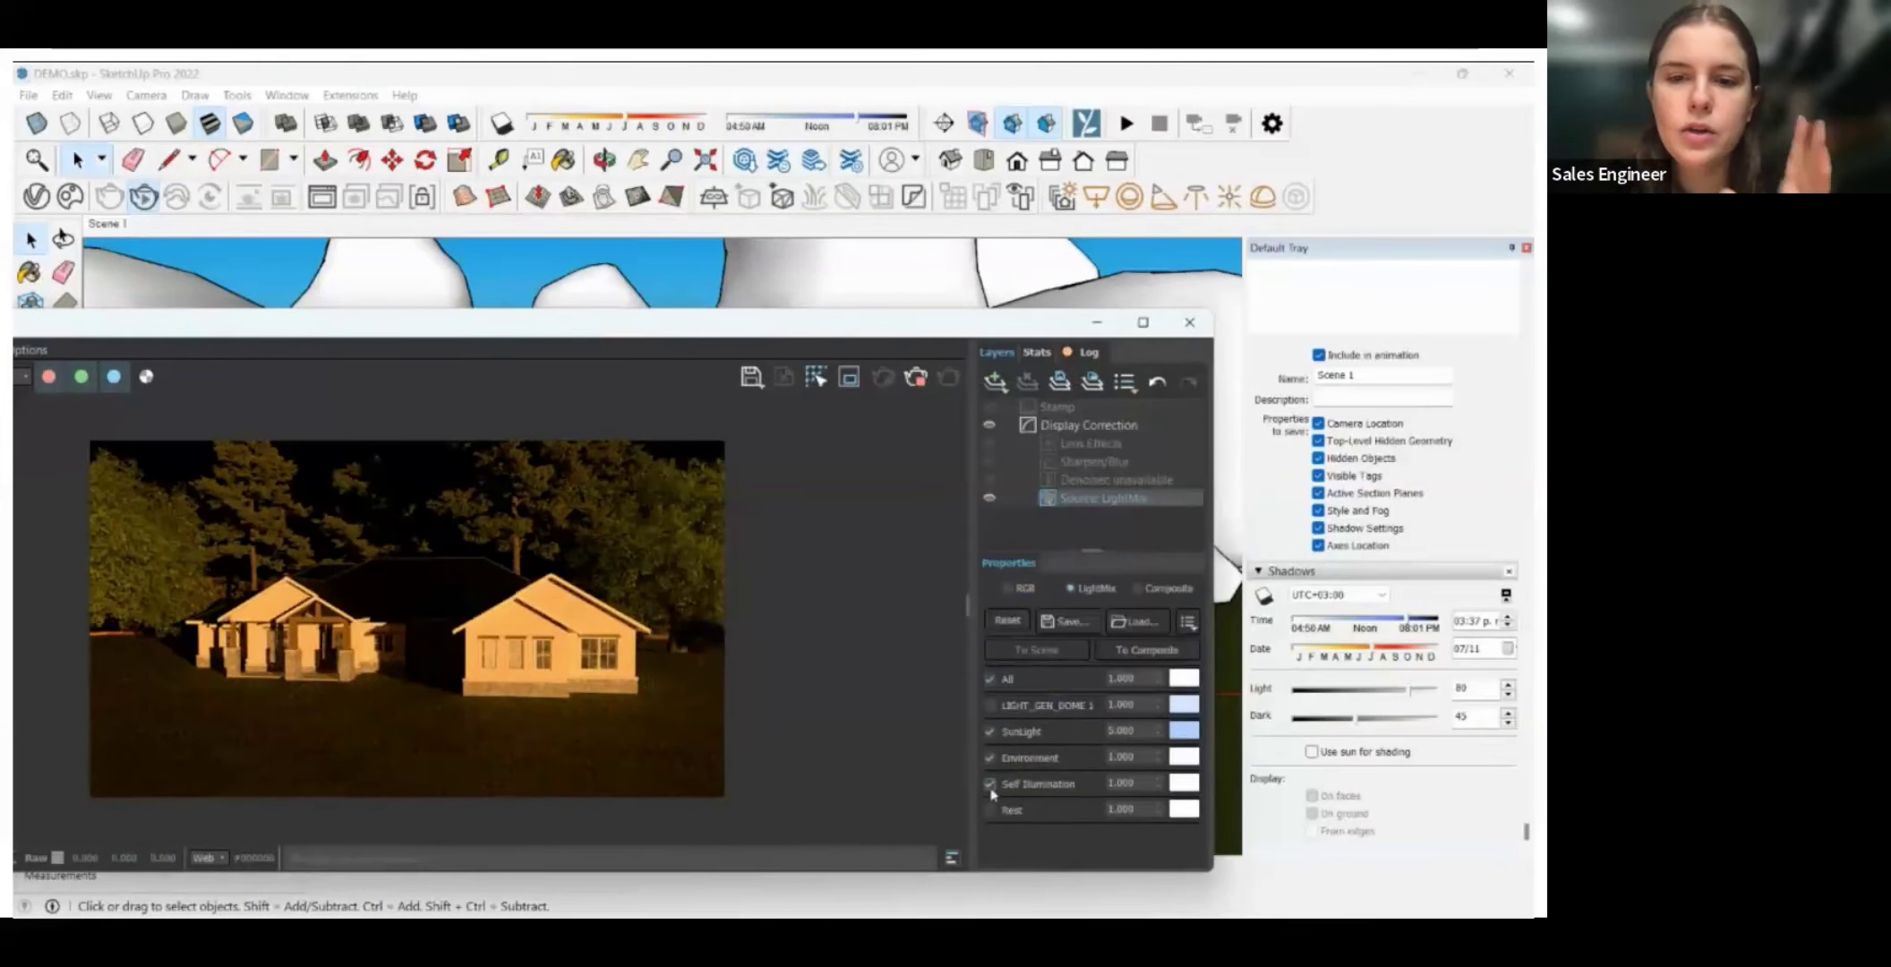
Turn off Self Illumination and Environment in the light mix and turn LIGHT_GEN_DOME back on.
click(989, 784)
click(991, 758)
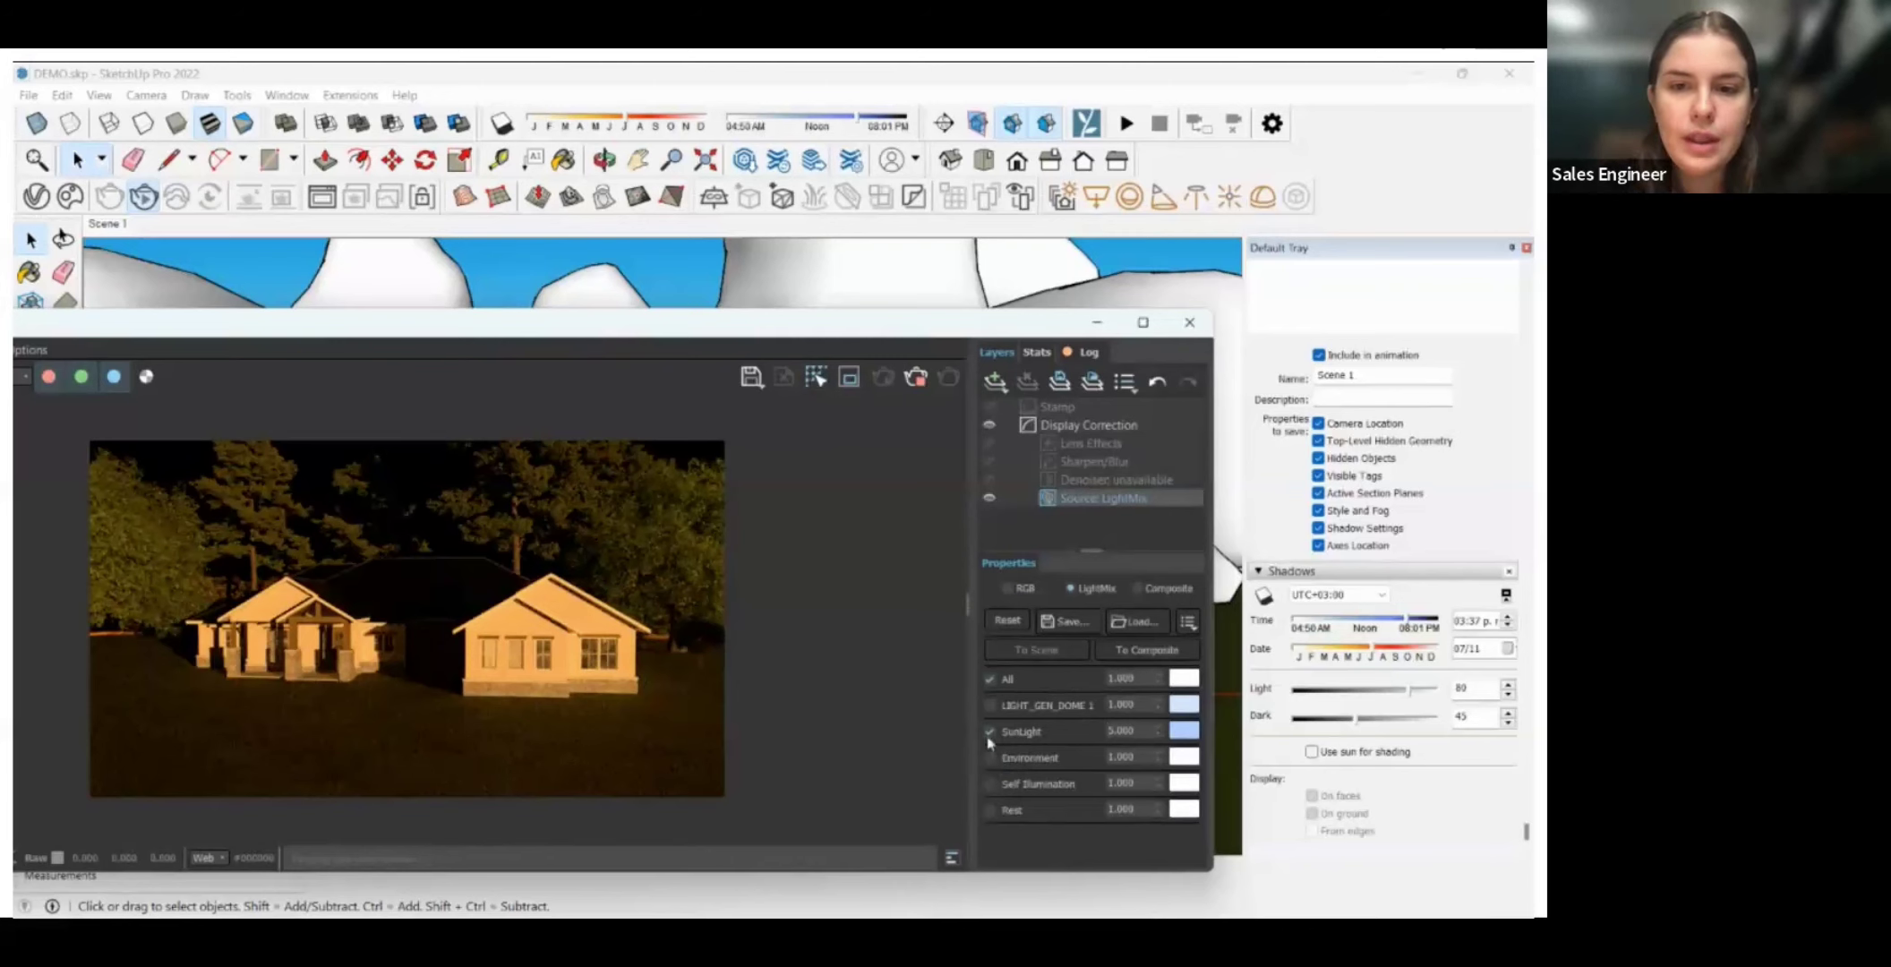
click(990, 706)
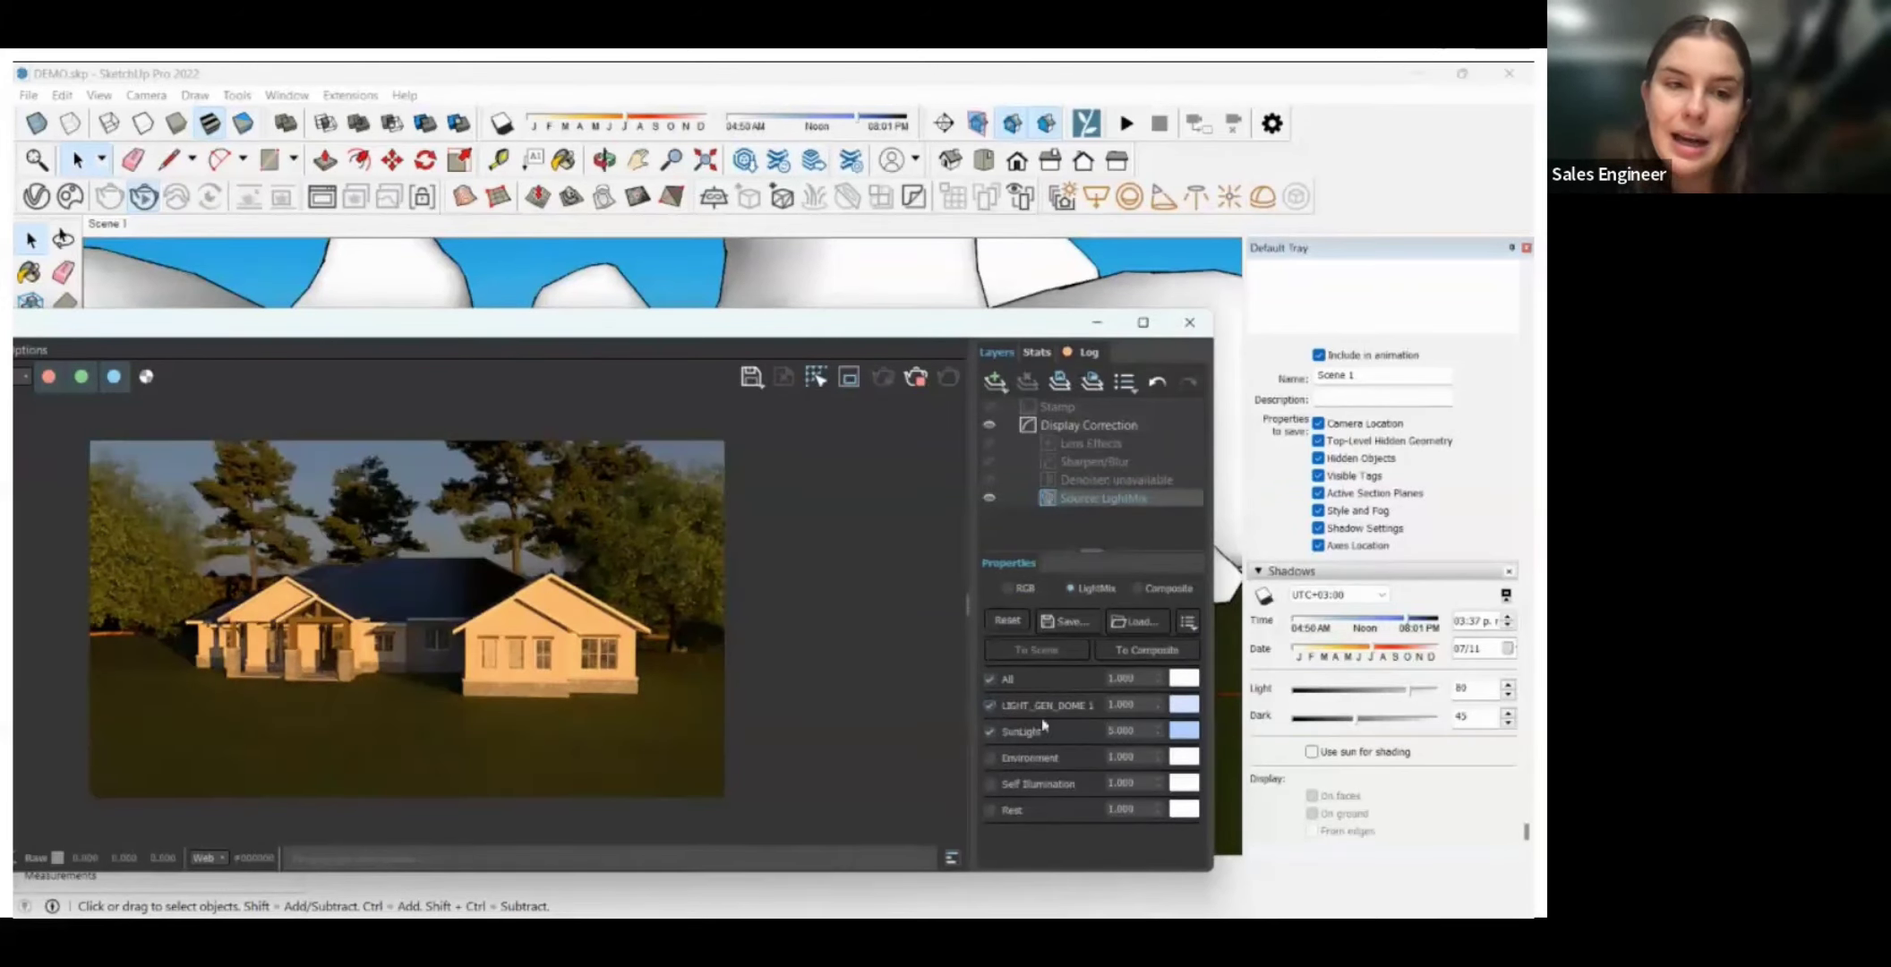
Adjust the SunLight colour in the light mix to a paler blue with a temperature of about 7790 K.
click(1183, 731)
click(1082, 624)
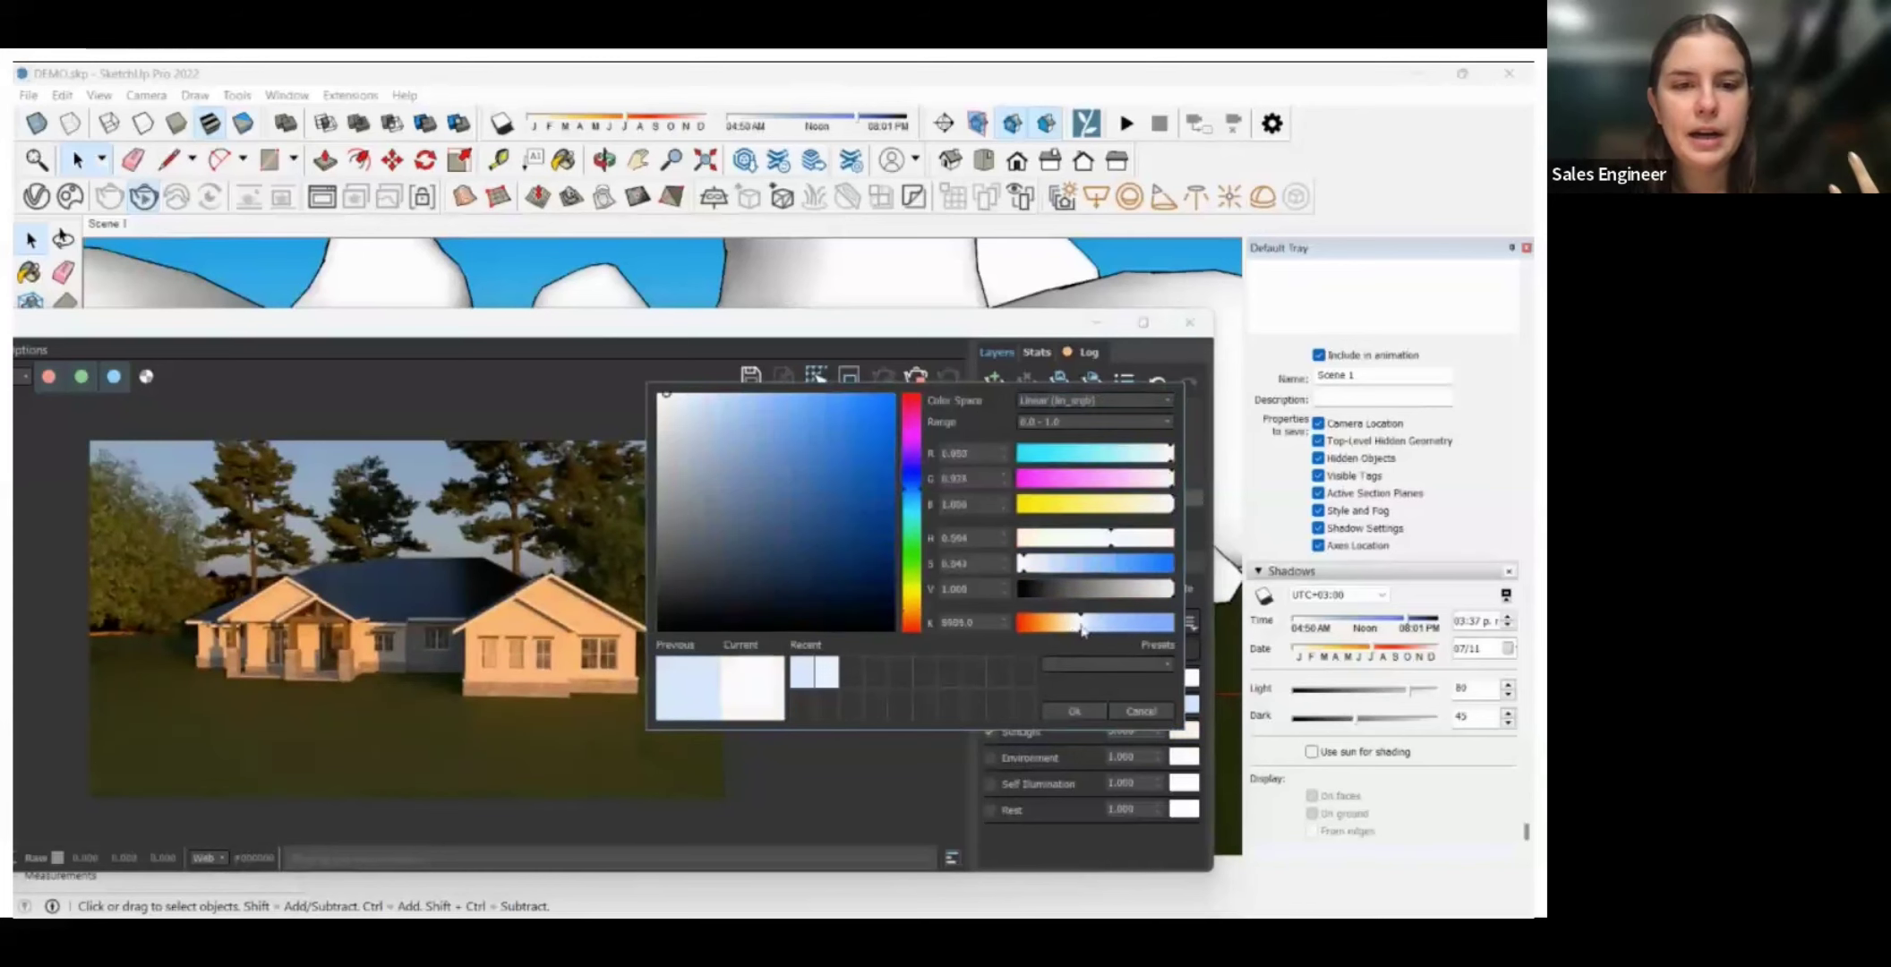
drag(1083, 627, 1092, 624)
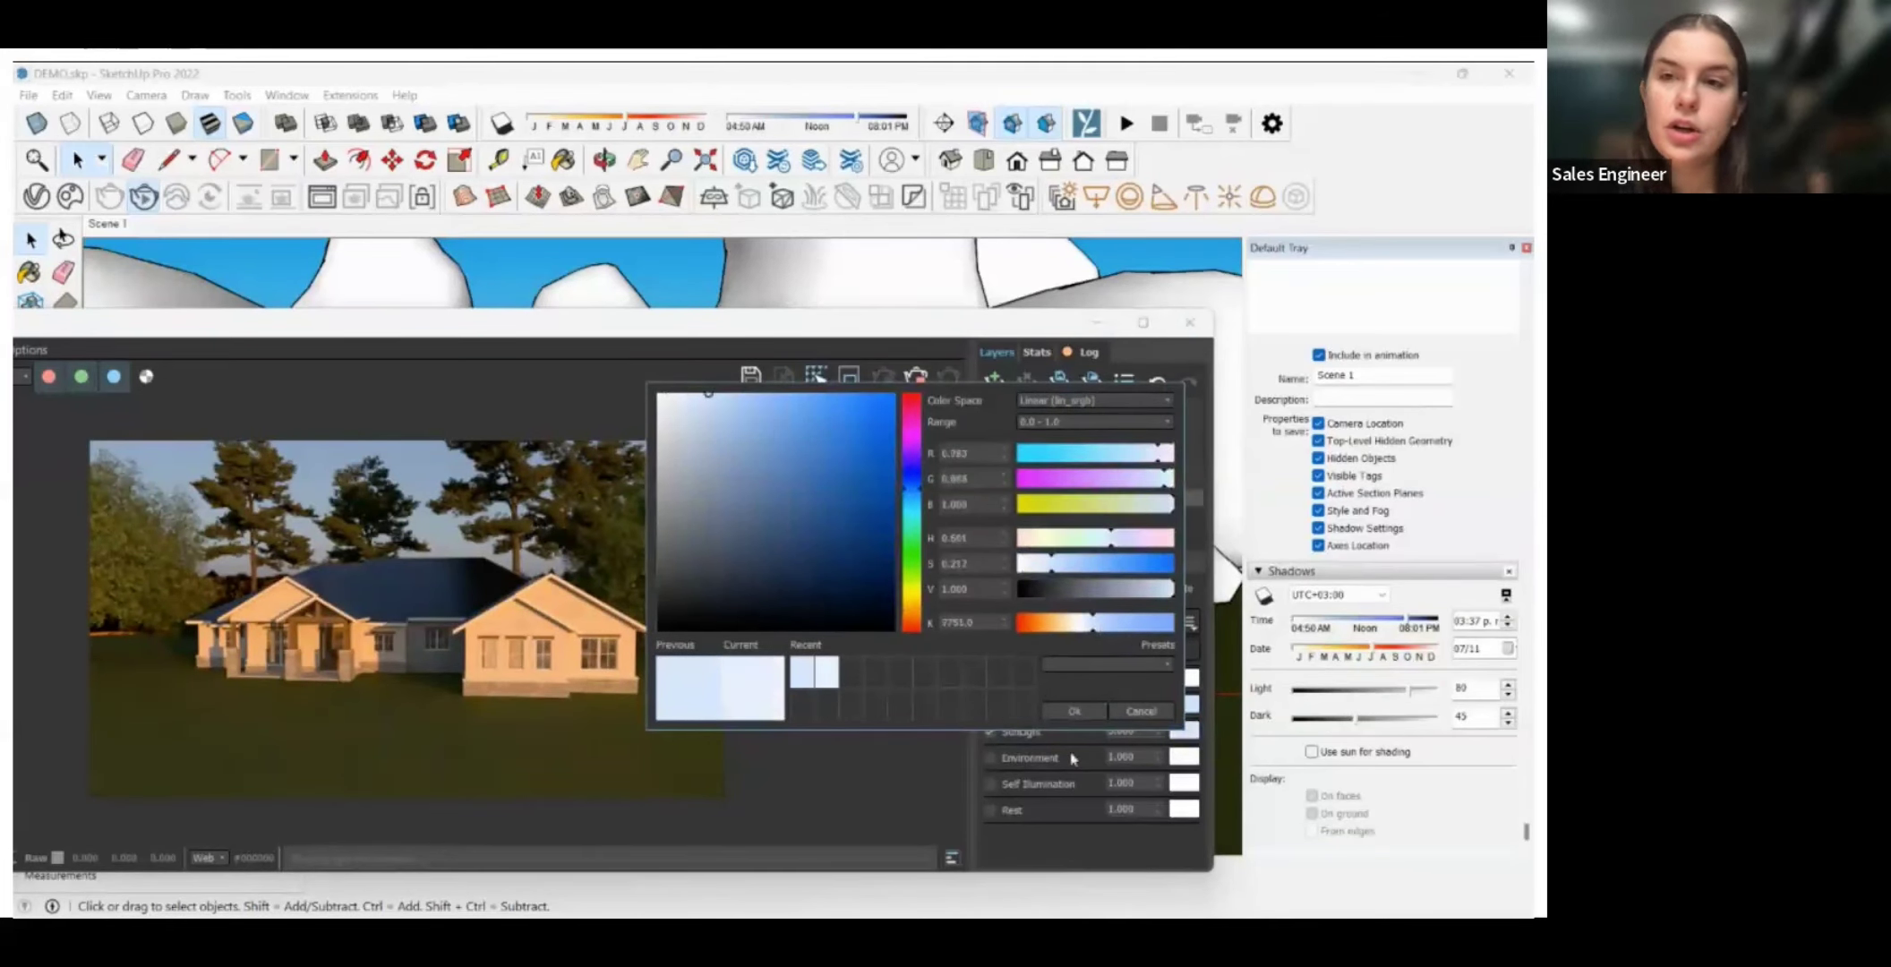
click(1074, 711)
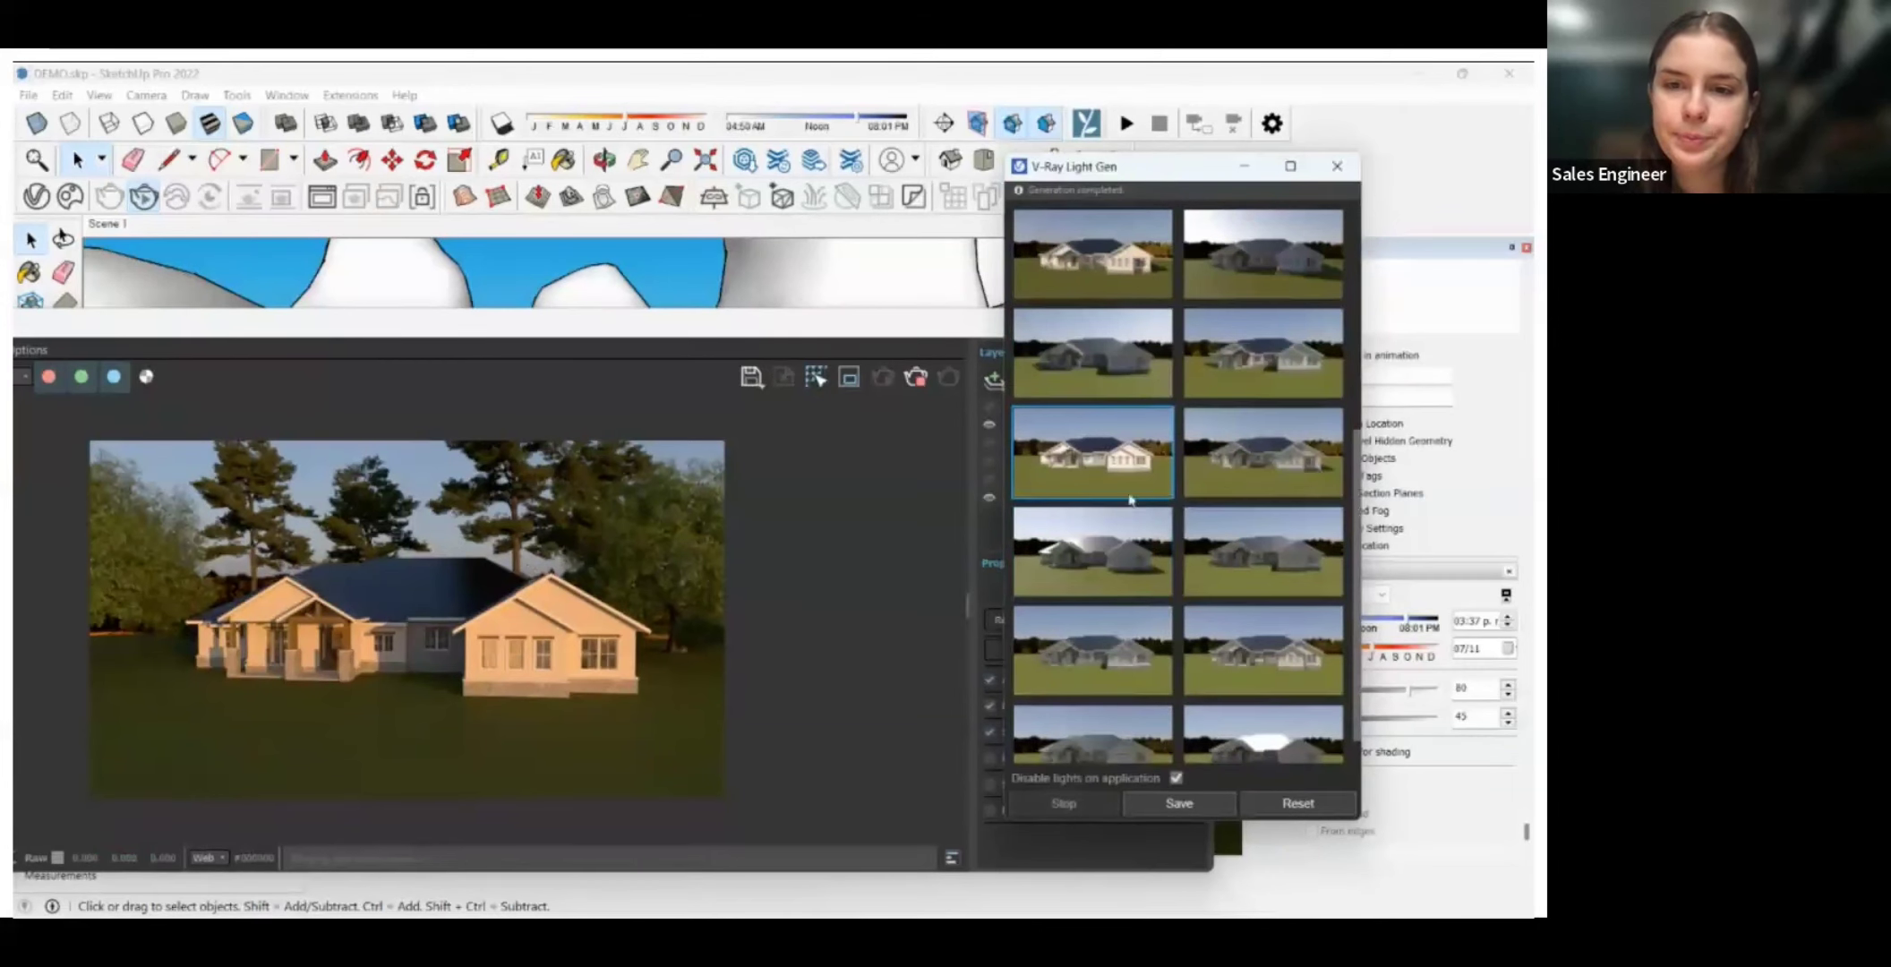
Apply the bright sunlit daytime variation from V-Ray Light Gen and browse the remaining lighting variations.
click(1264, 427)
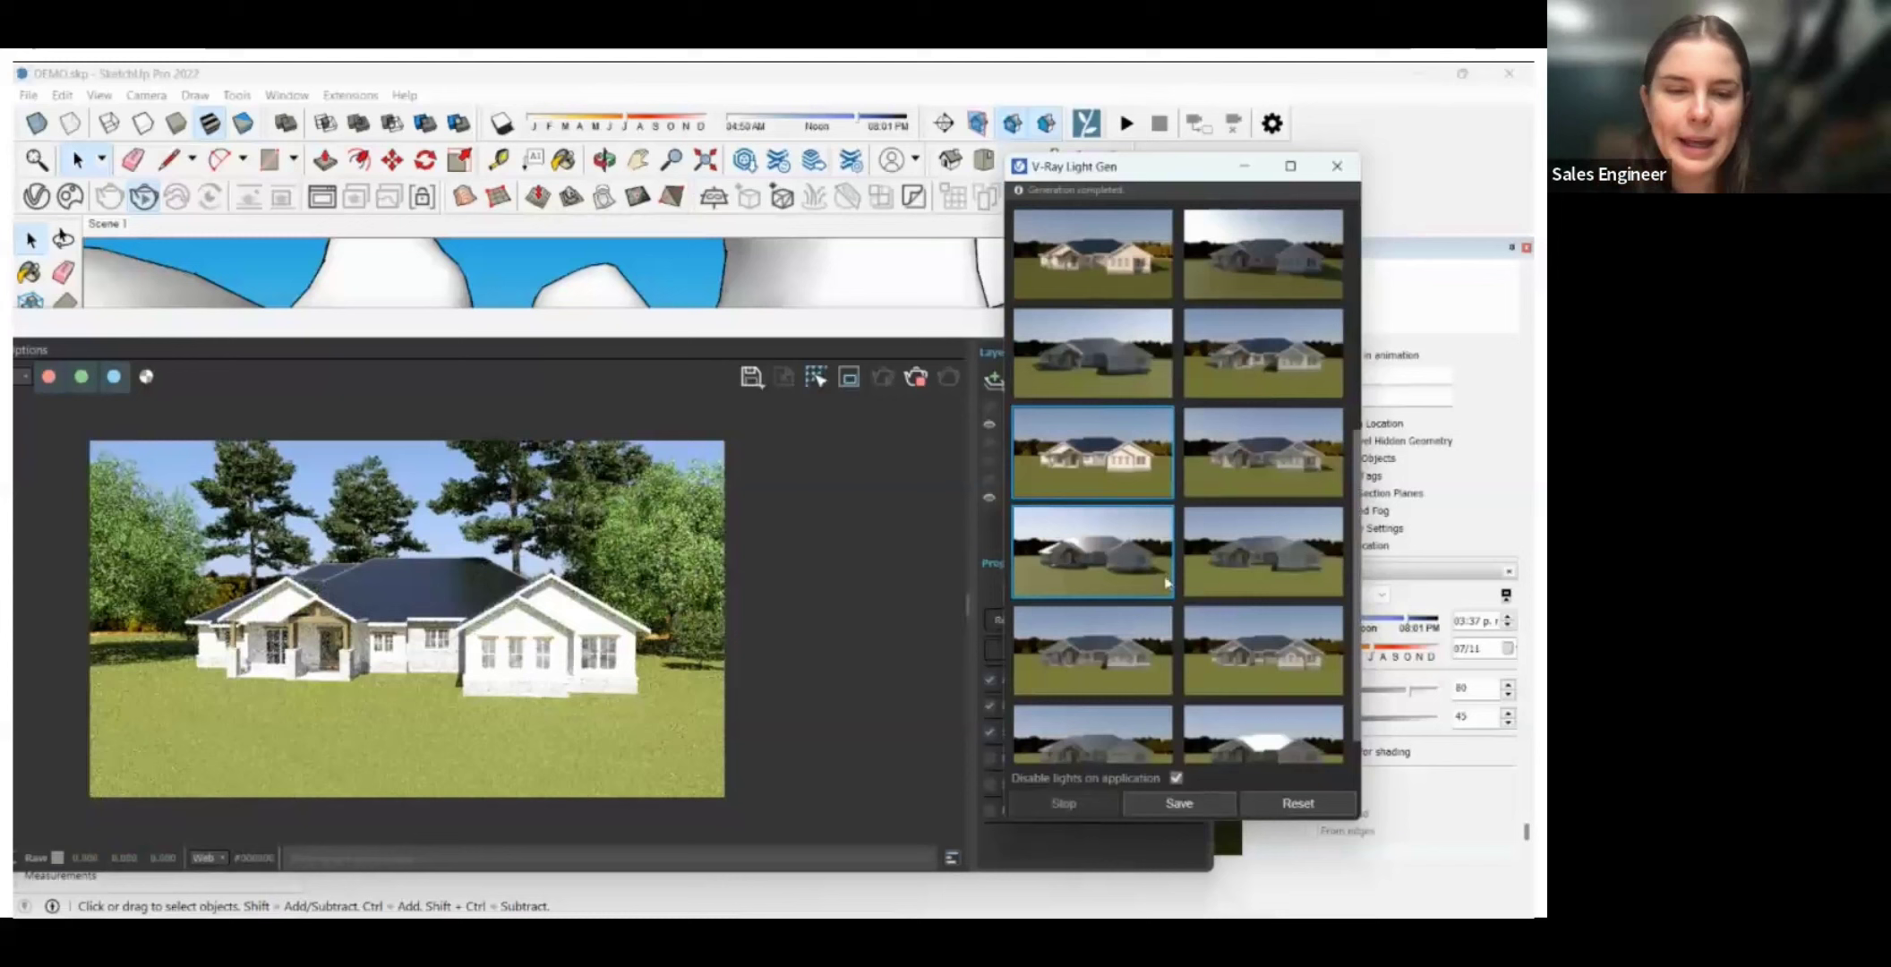
scroll(1110, 680, down, 2)
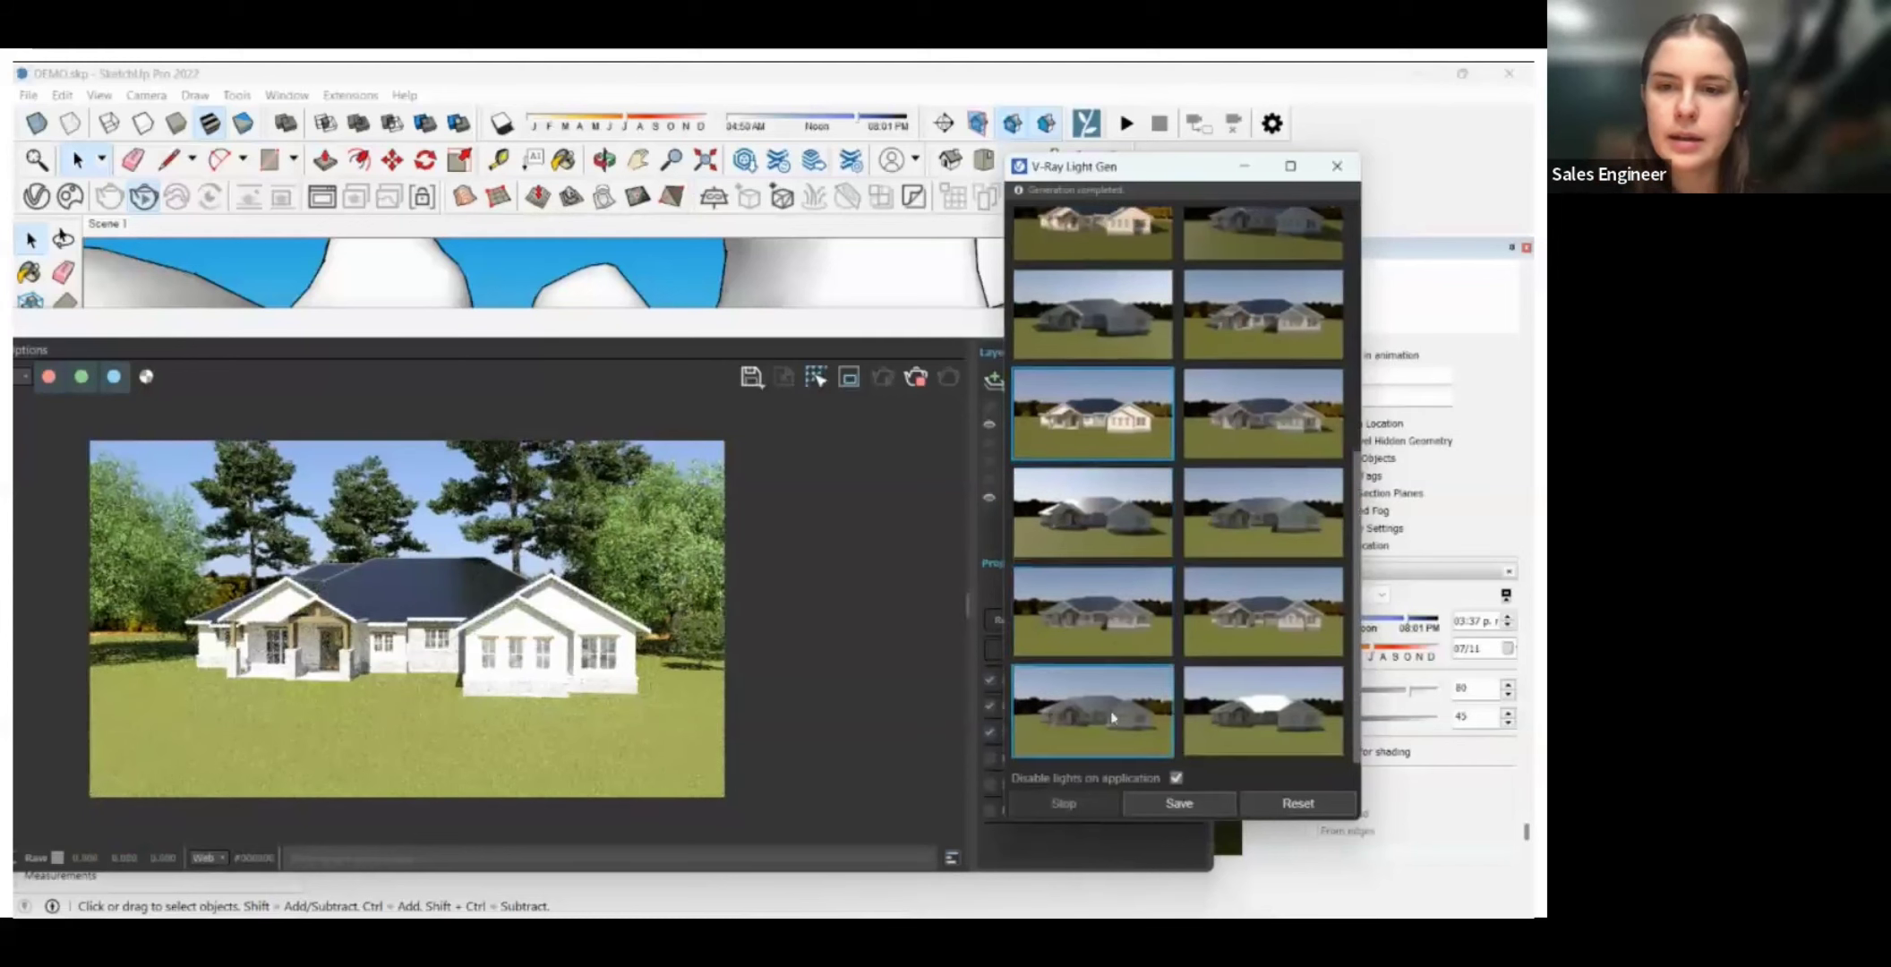